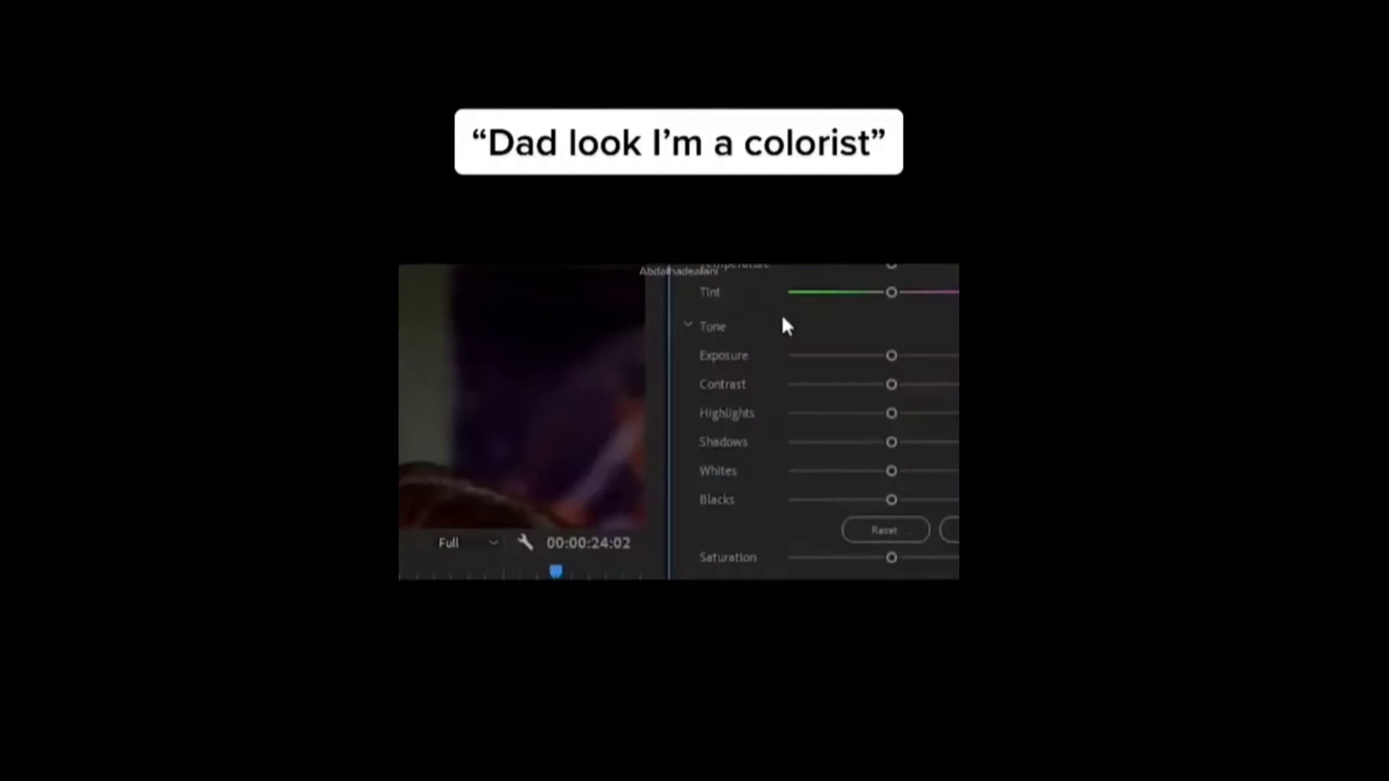
{"action": "left_click_drag", "start_coordinate": [894, 383], "coordinate": [903, 385]}
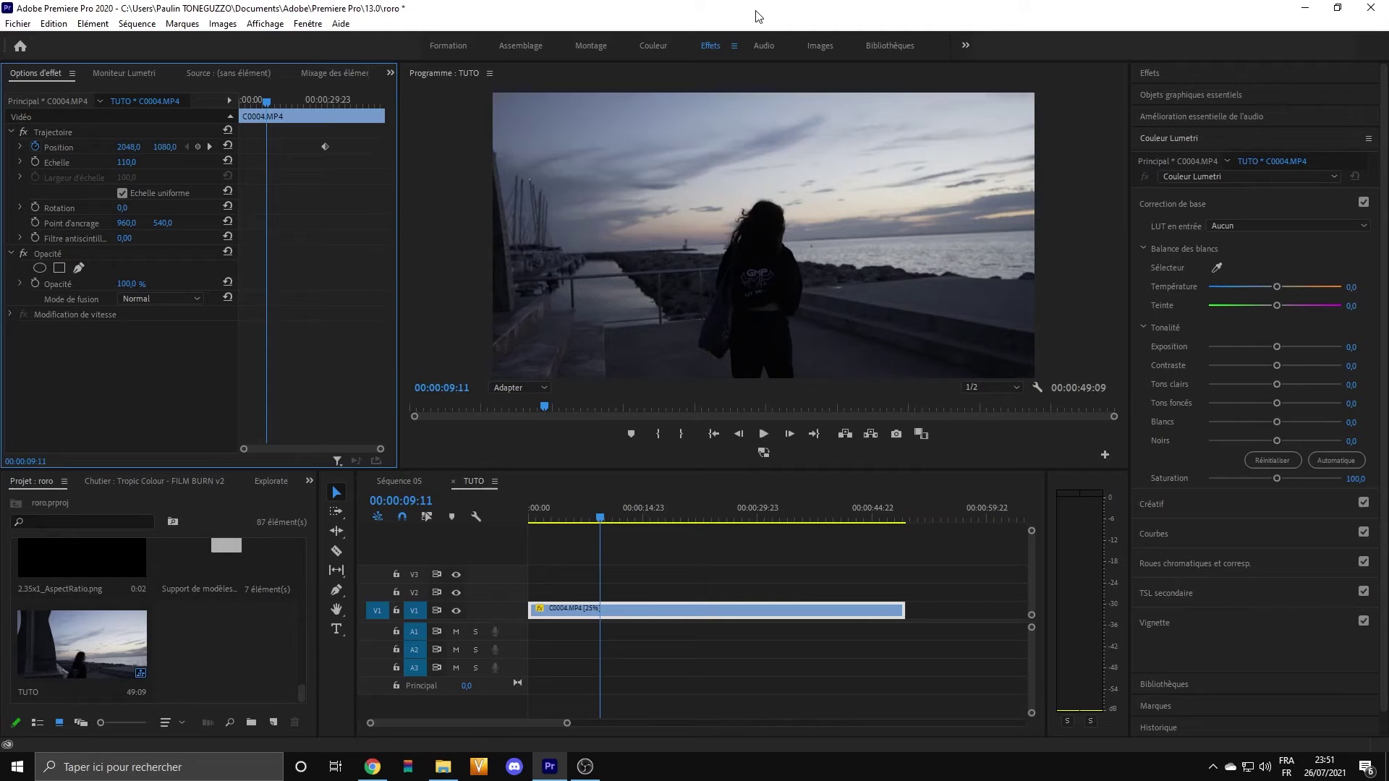
- Look through the Correction colorimétrique video effects, including Couleur Lumetri, and return to the clip's Lumetri Color settings
{"action": "left_click", "coordinate": [1157, 73]}
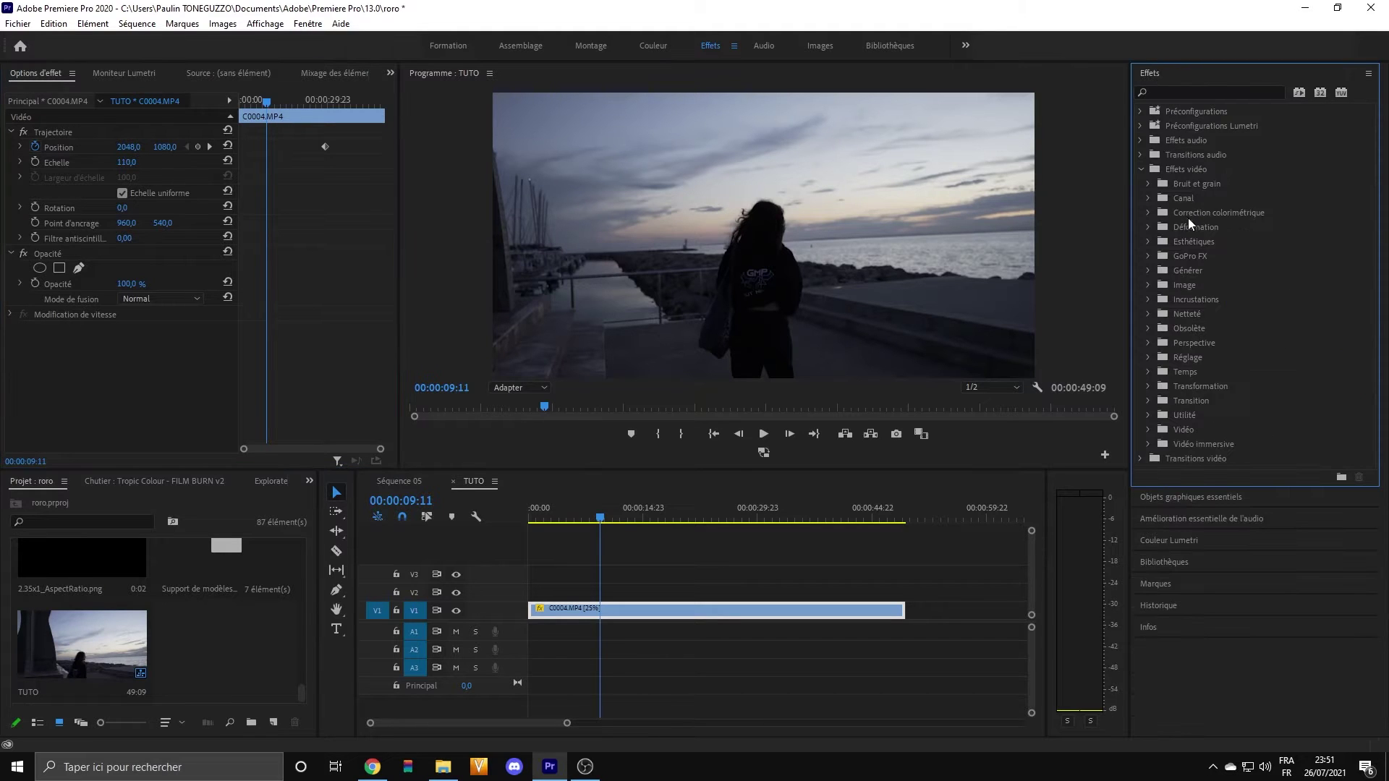
{"action": "left_click", "coordinate": [1149, 213]}
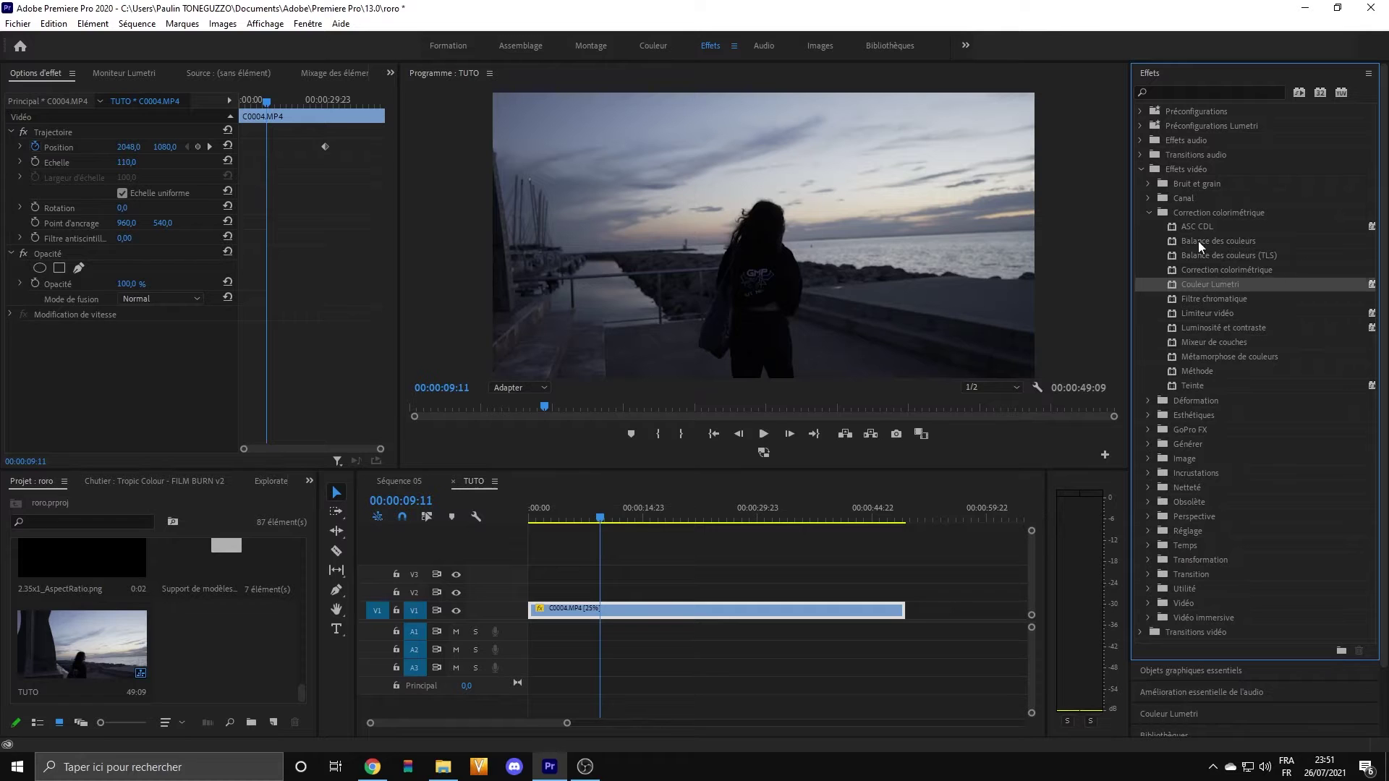
{"action": "scroll", "coordinate": [1165, 701], "scroll_direction": "down", "scroll_amount": 2}
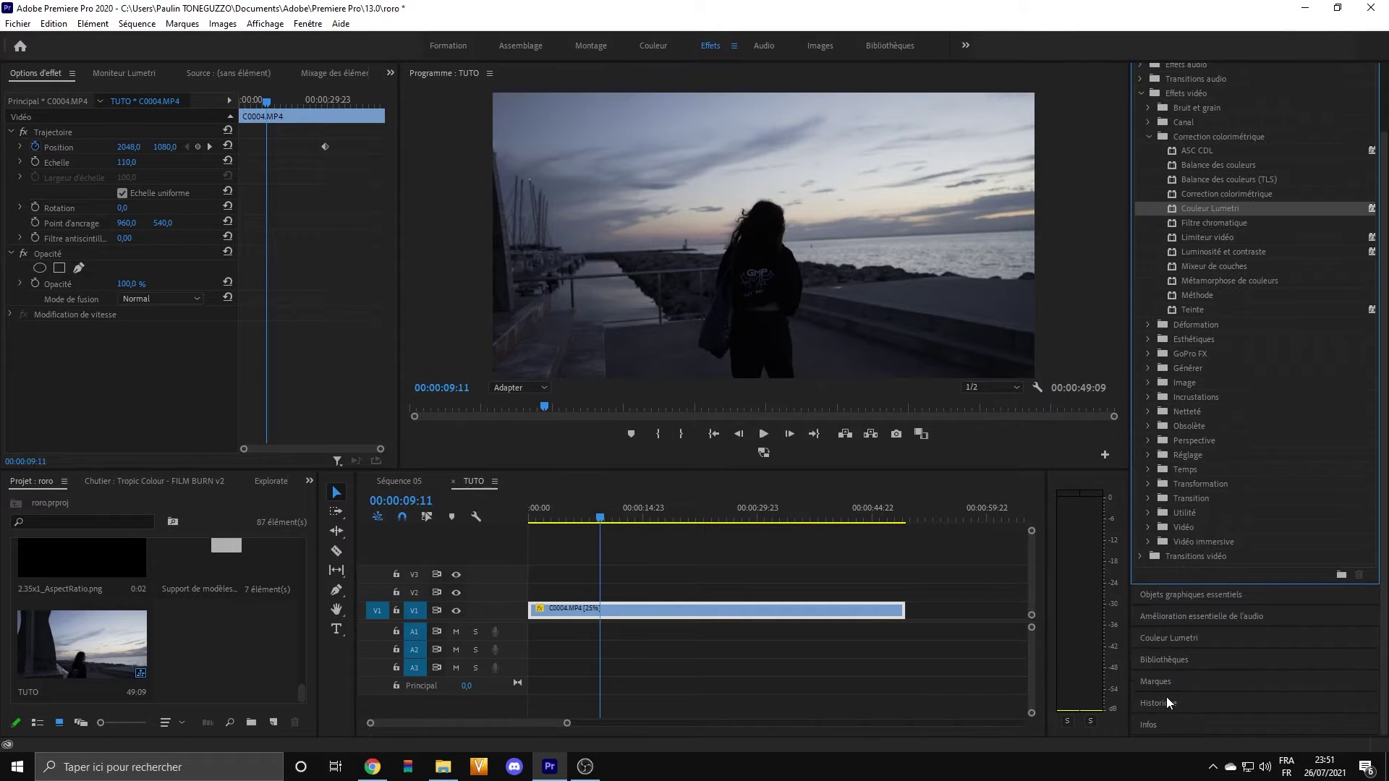
{"action": "left_click", "coordinate": [1165, 638]}
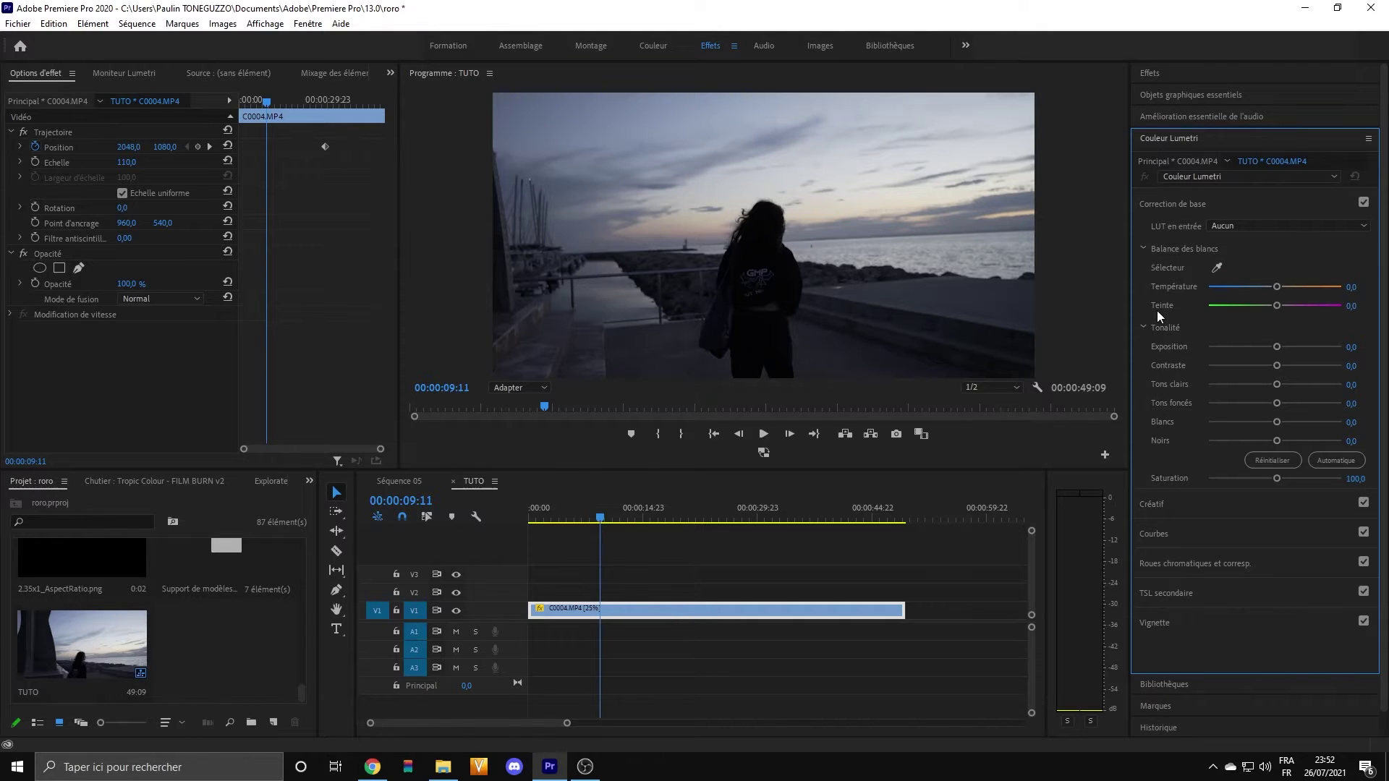
{"action": "left_click", "coordinate": [1168, 139]}
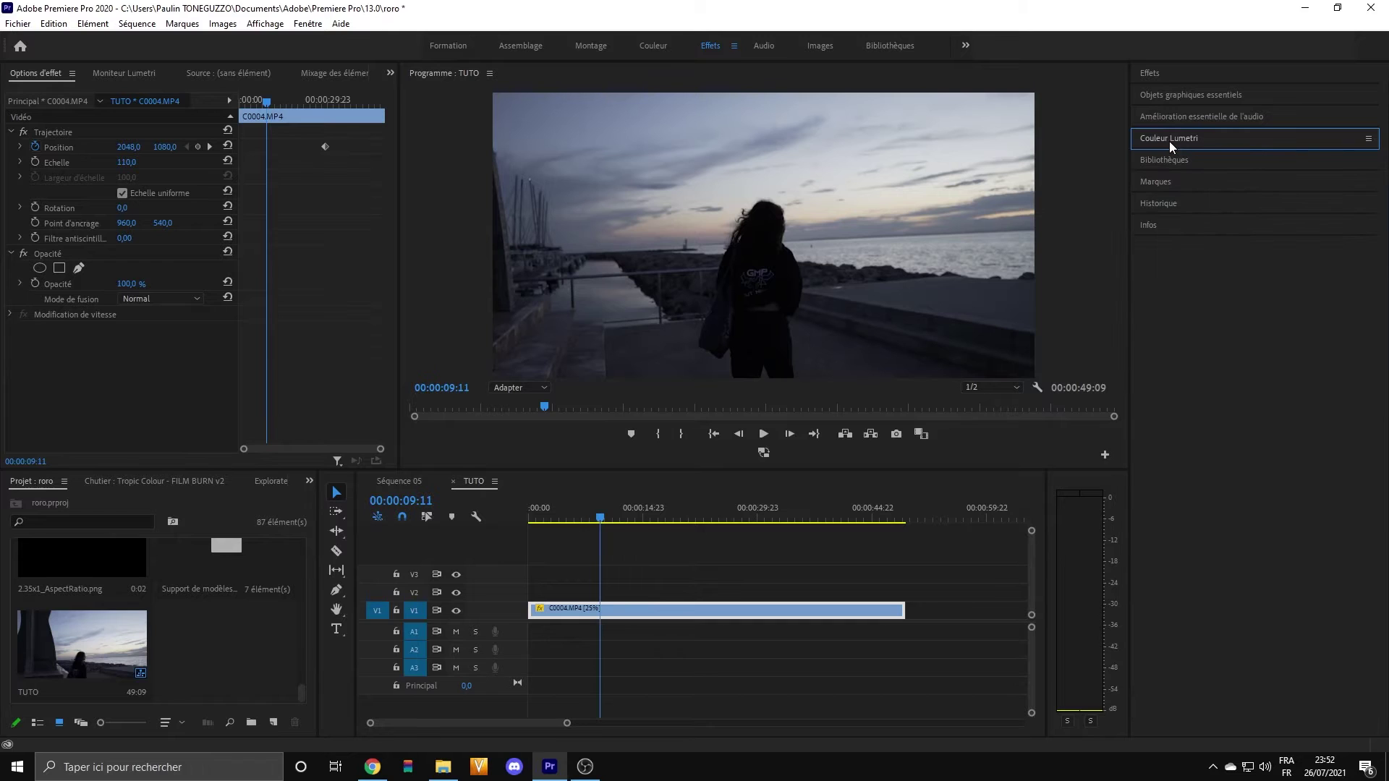
{"action": "left_click", "coordinate": [1169, 141]}
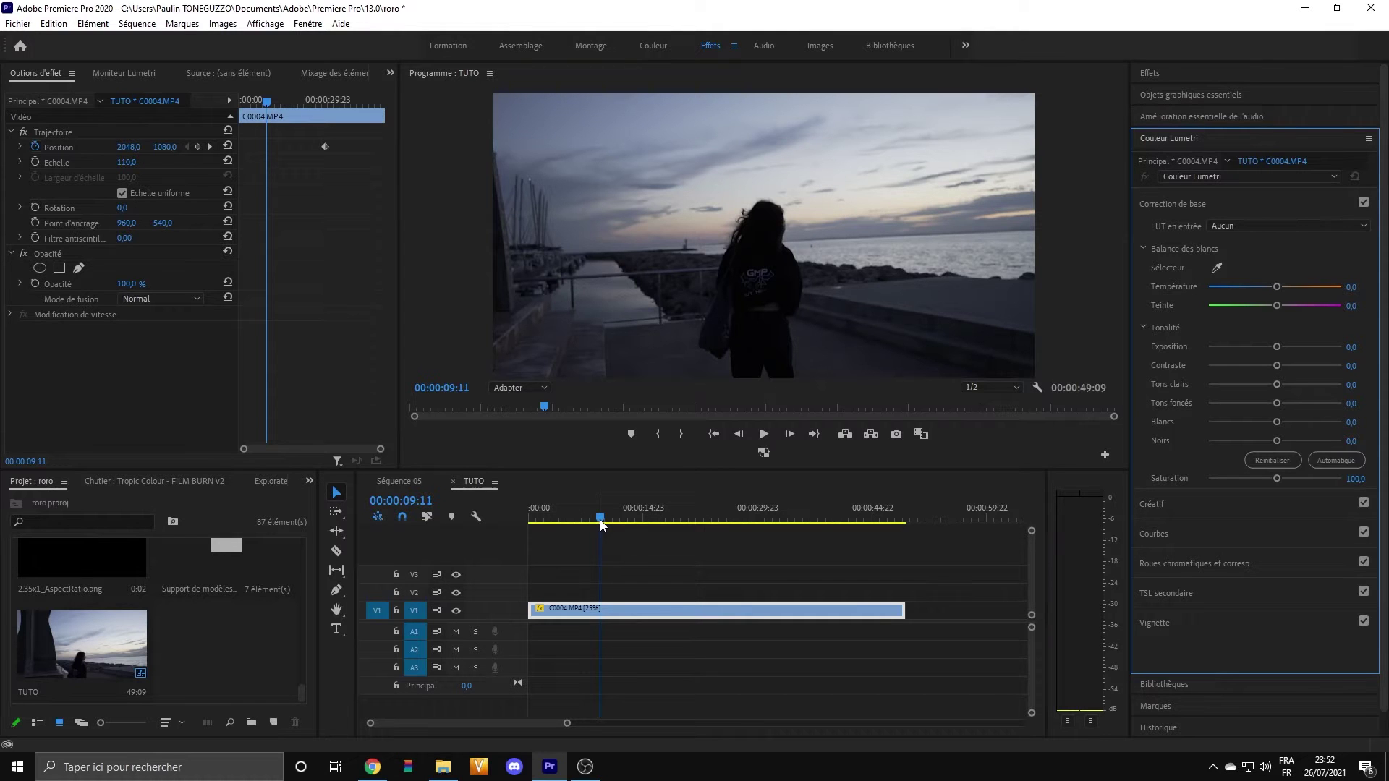
- Go to 00:00:30:04, set clip C0004.MP4's Lumetri shadows (Tons foncés) to 65, and compare with the effect off and on
{"action": "left_click_drag", "start_coordinate": [601, 519], "coordinate": [758, 507]}
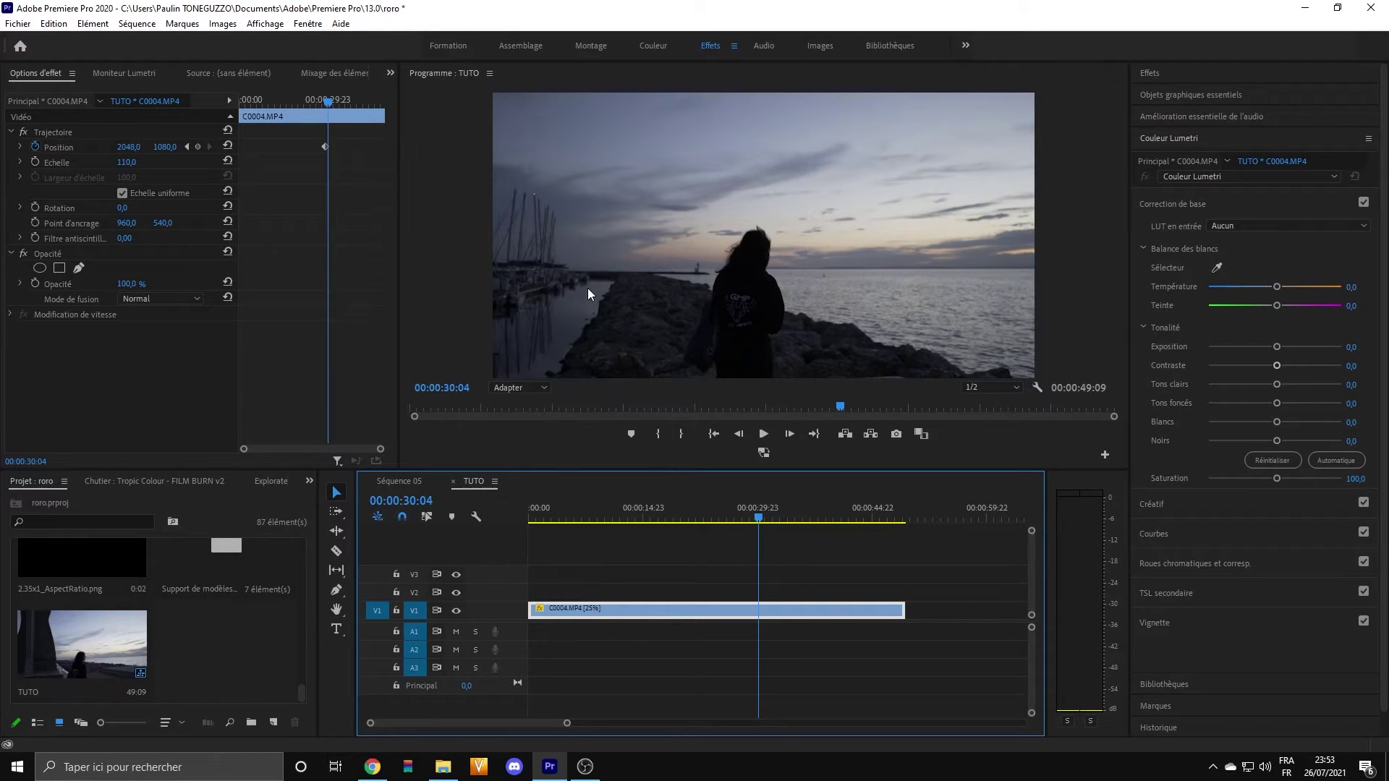
{"action": "left_click_drag", "start_coordinate": [1277, 403], "coordinate": [1309, 406]}
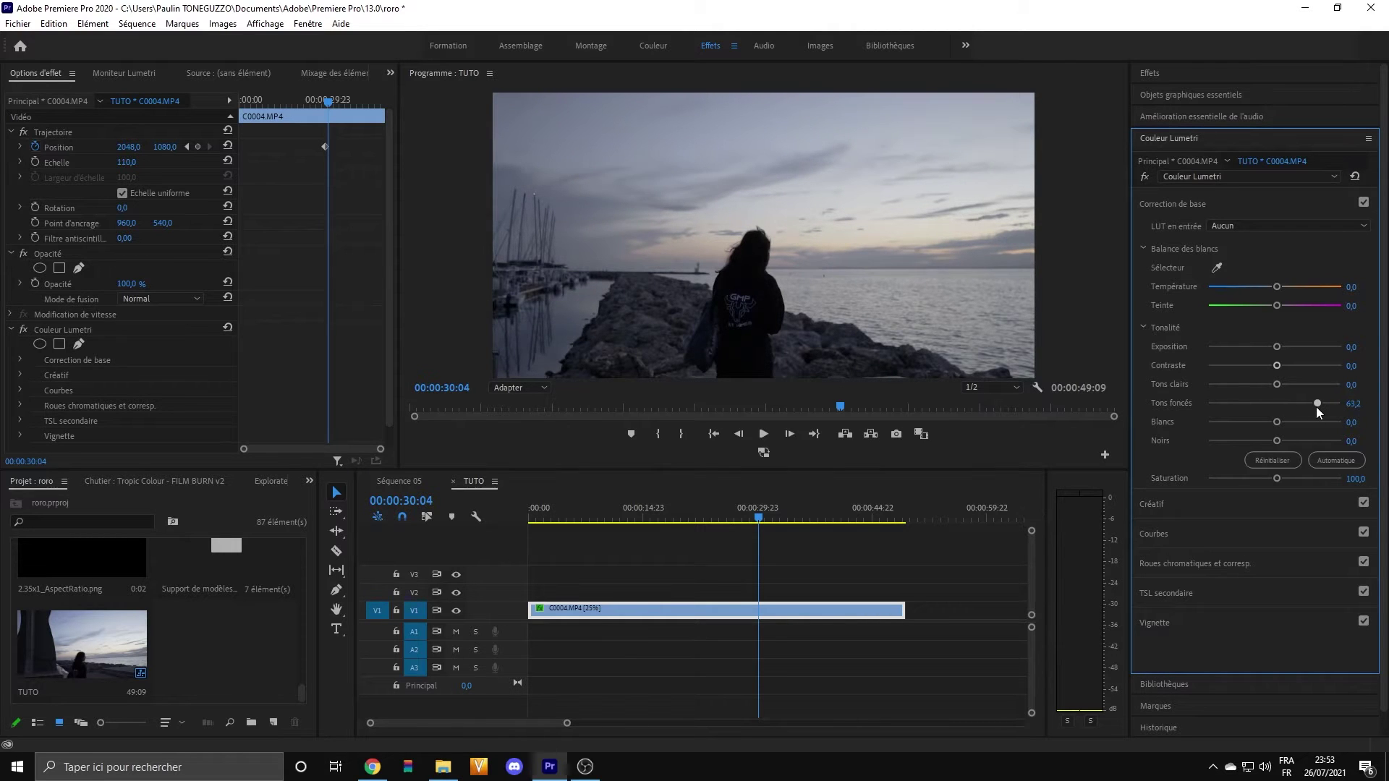
{"action": "left_click", "coordinate": [1357, 403]}
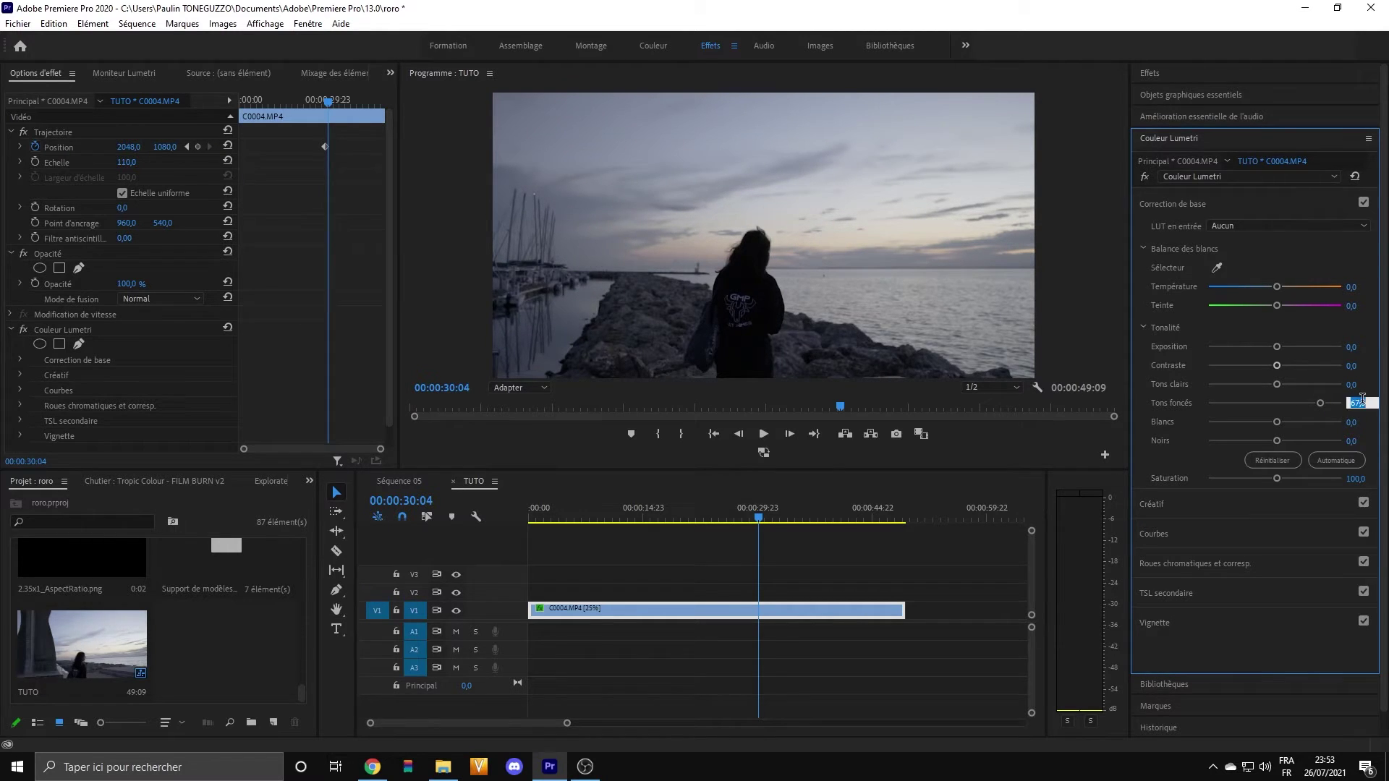
{"action": "type", "text": "65"}
{"action": "key", "text": "Return"}
{"action": "left_click", "coordinate": [22, 332]}
{"action": "left_click", "coordinate": [23, 332]}
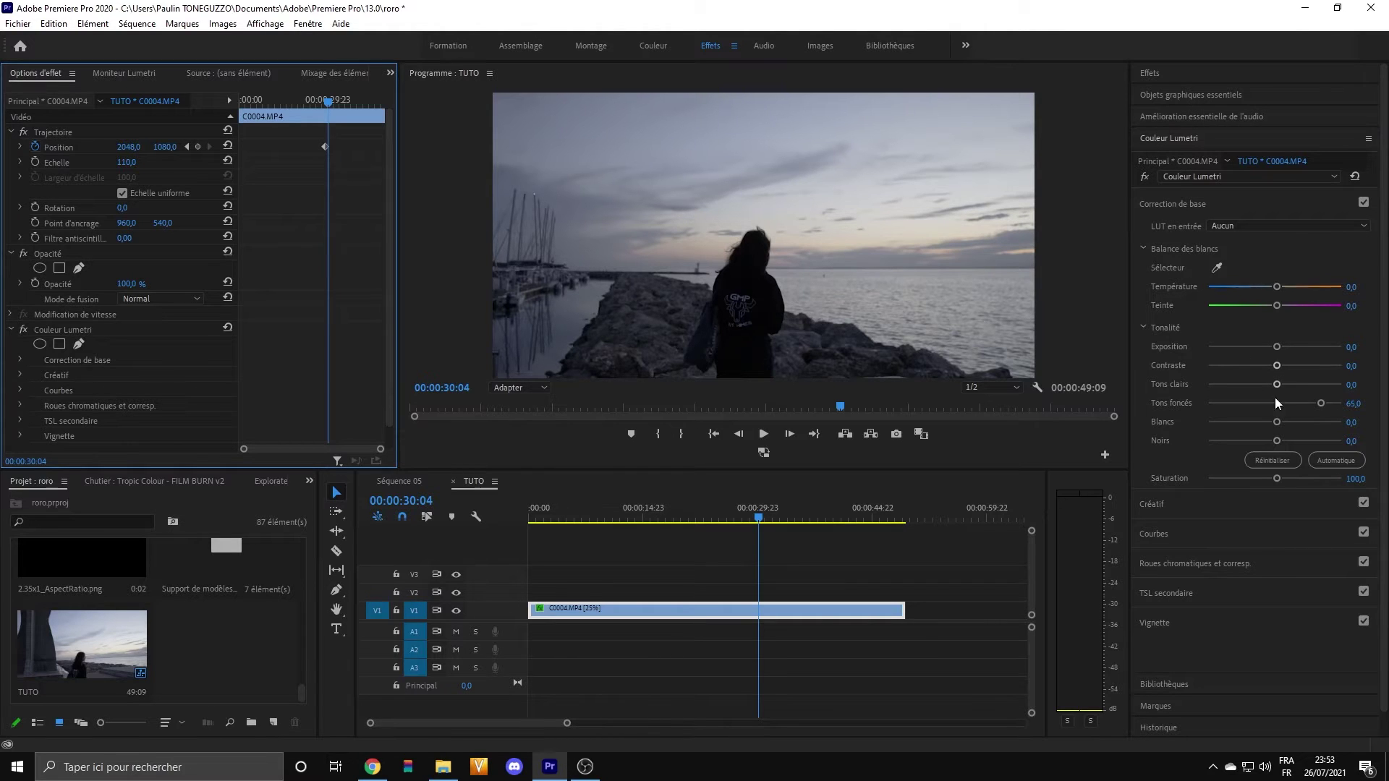
- Lower the clip's highlights (Tons clairs) to about -27,6 and raise its exposure to about 0,1
{"action": "left_click_drag", "start_coordinate": [1276, 385], "coordinate": [1258, 387]}
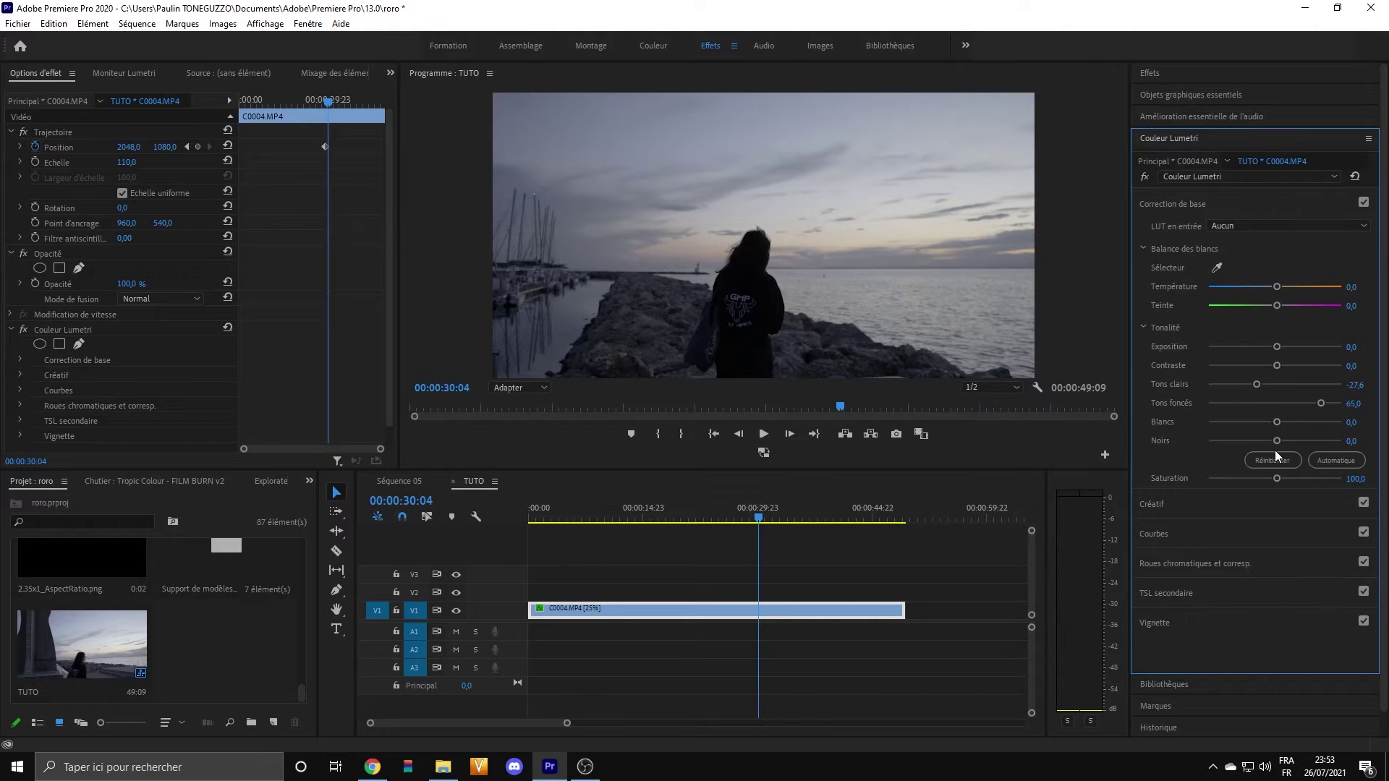
{"action": "left_click_drag", "start_coordinate": [1276, 353], "coordinate": [1276, 352]}
{"action": "key", "text": "space"}
{"action": "key", "text": "space"}
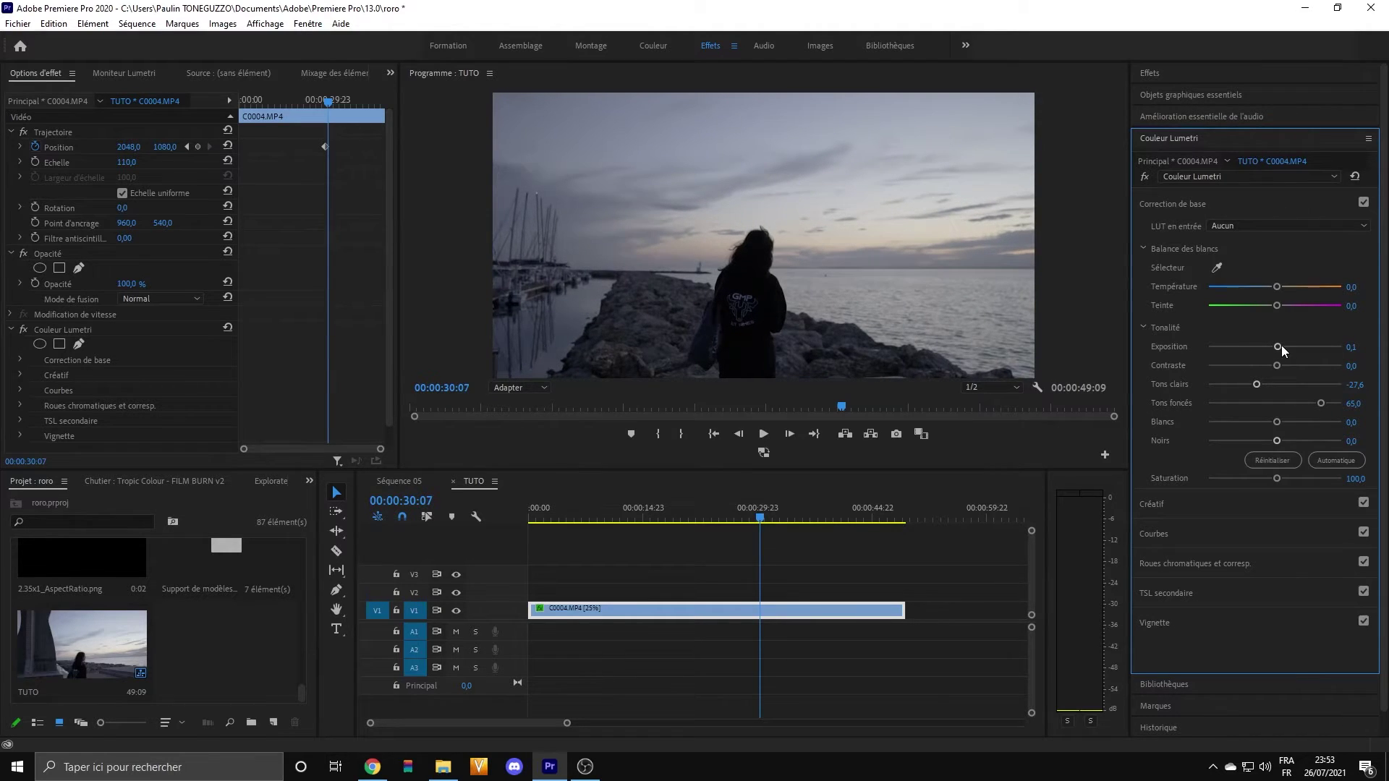
- Try an exposure of 1,0 on clip C0004.MP4
{"action": "left_click_drag", "start_coordinate": [1351, 347], "coordinate": [1362, 347]}
{"action": "left_click", "coordinate": [1363, 347]}
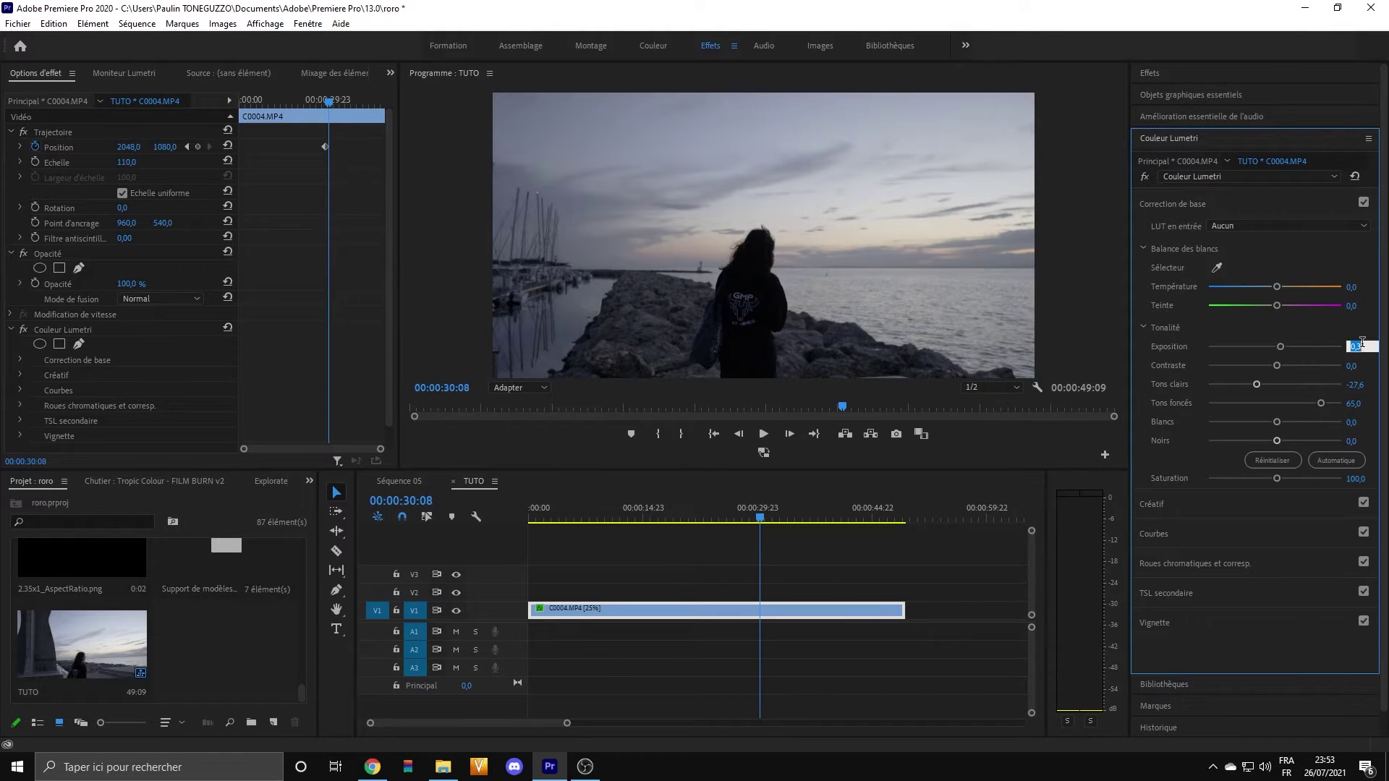
{"action": "key", "text": "Return"}
{"action": "key", "text": "Right"}
{"action": "left_click", "coordinate": [1361, 348]}
{"action": "type", "text": "."}
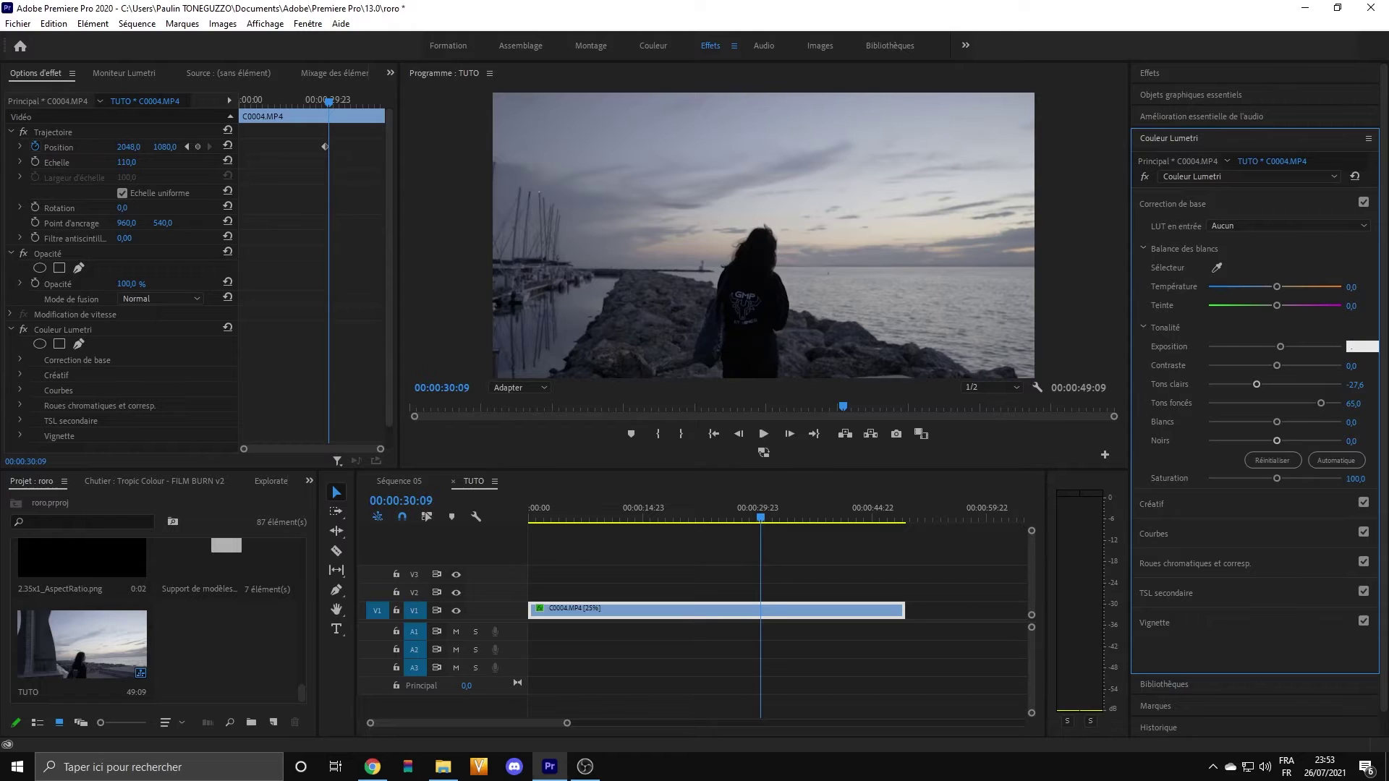
{"action": "type", "text": "1"}
{"action": "key", "text": "Return"}
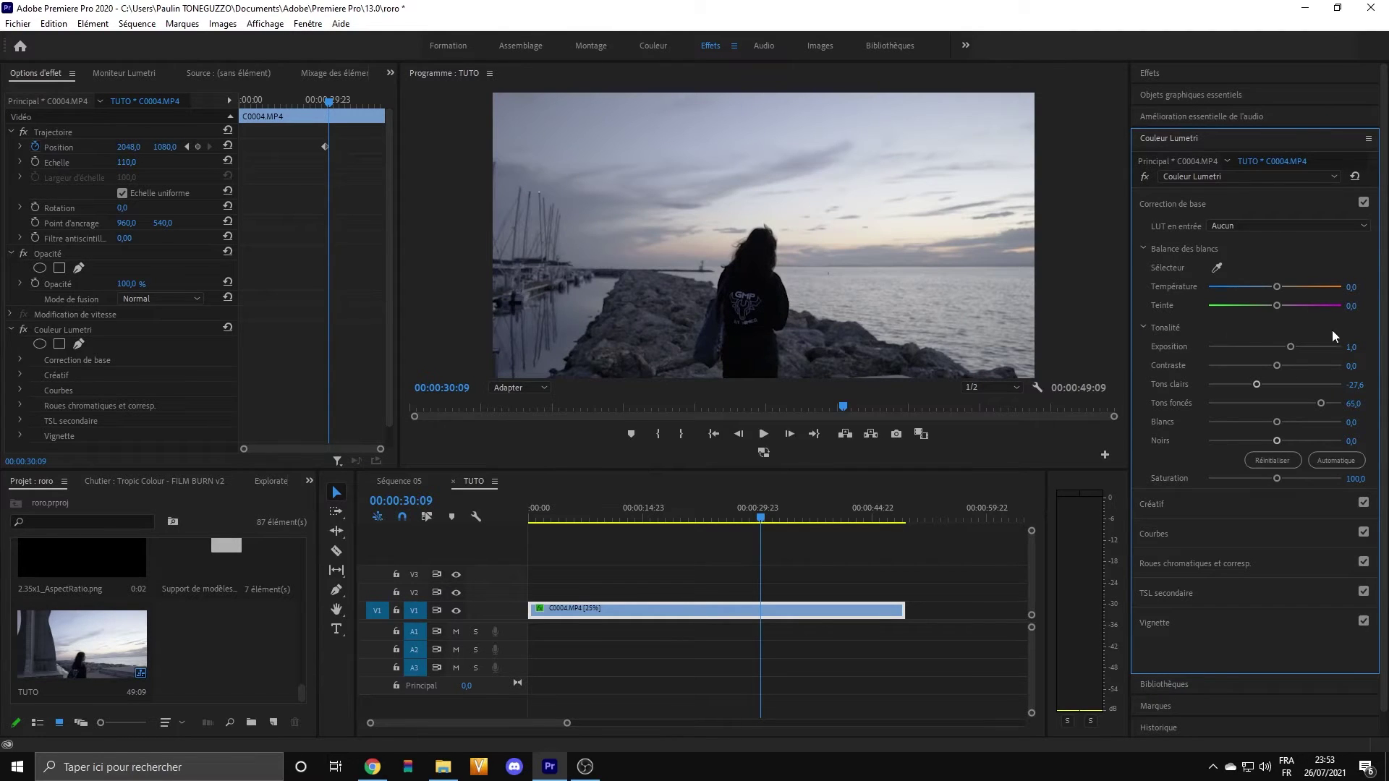
- Set the clip's exposure to 0,7 and its basic correction saturation to 165
{"action": "left_click", "coordinate": [1351, 347]}
{"action": "type", "text": "0,7"}
{"action": "key", "text": "Return"}
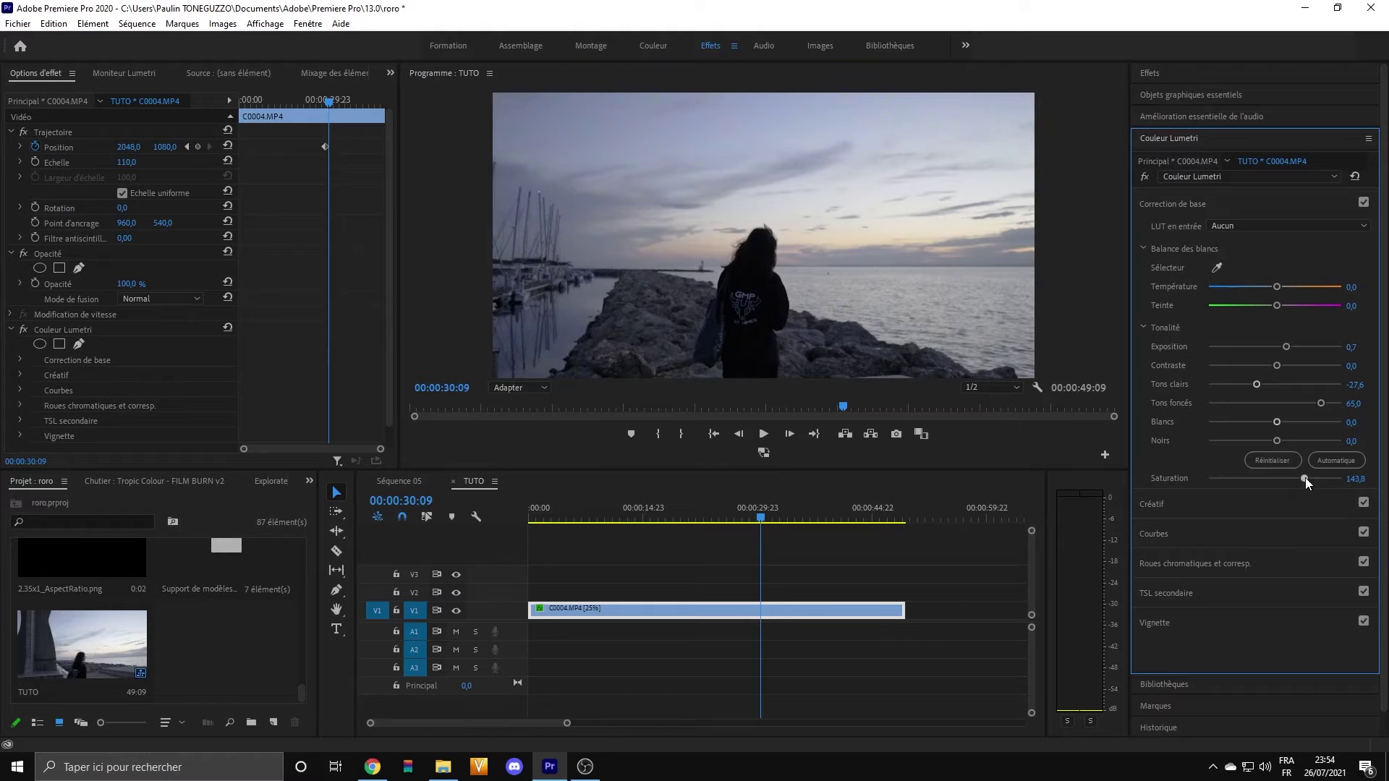
{"action": "left_click_drag", "start_coordinate": [1327, 483], "coordinate": [1317, 483]}
{"action": "left_click", "coordinate": [1351, 478]}
{"action": "type", "text": "165"}
{"action": "key", "text": "Return"}
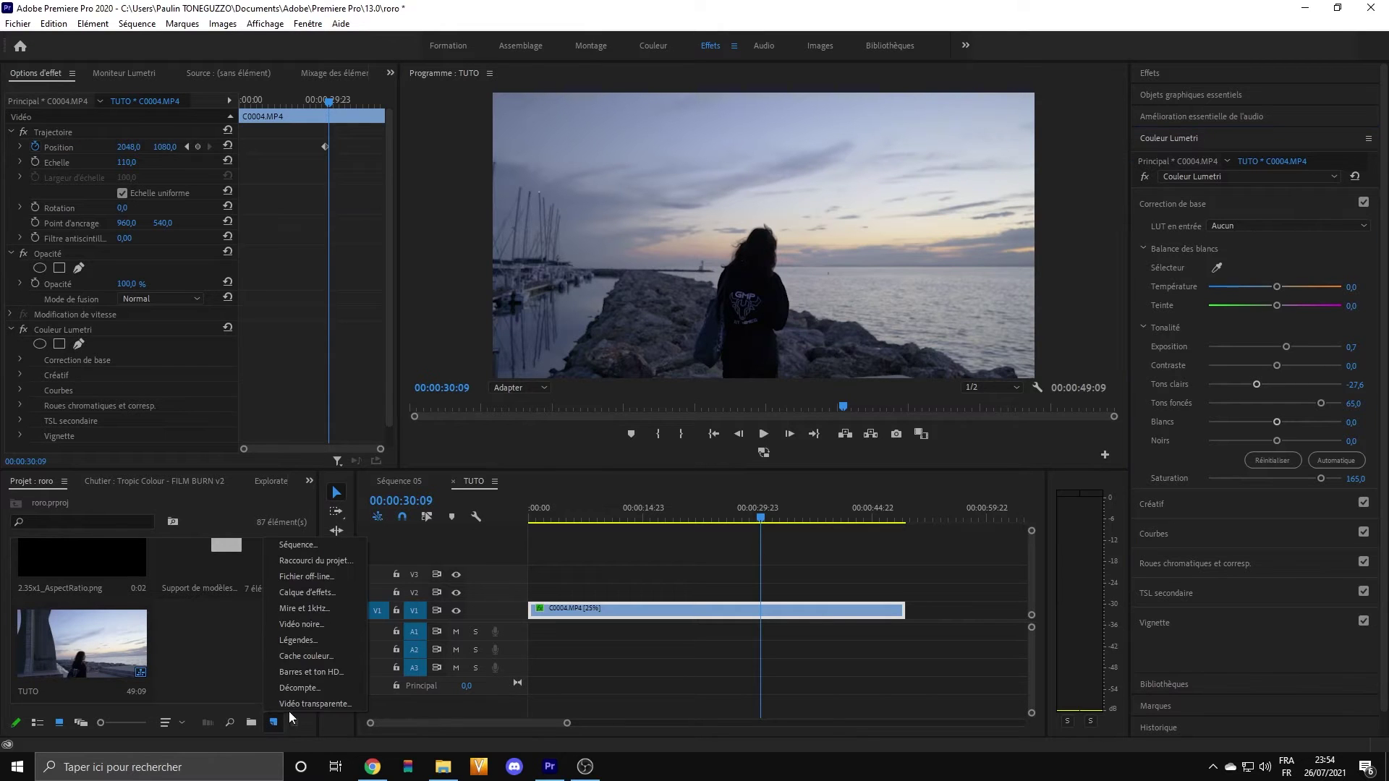
- Create an adjustment layer (Calque d'effets) of 4096 × 2160 with a 23,976 fps timebase and square pixels
{"action": "left_click", "coordinate": [332, 594]}
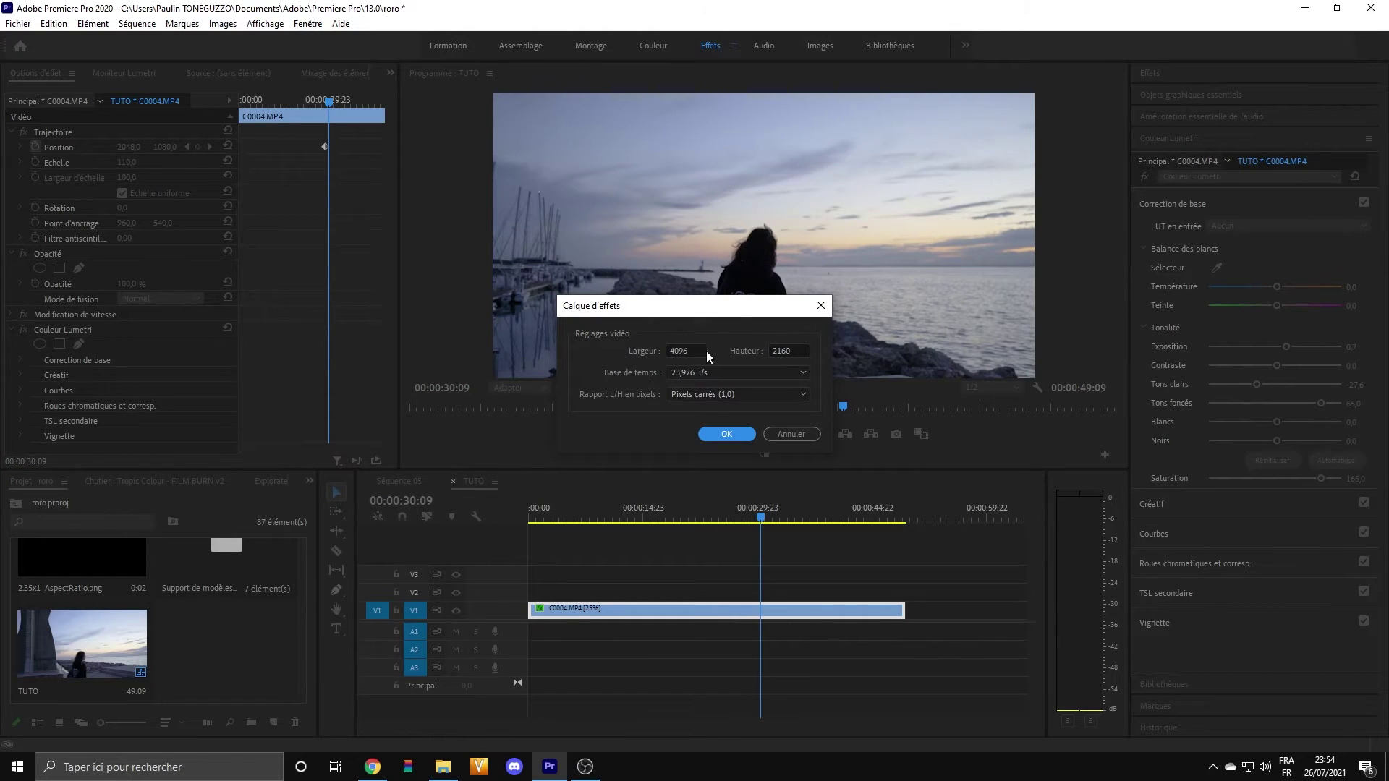
{"action": "left_click_drag", "start_coordinate": [733, 311], "coordinate": [579, 273]}
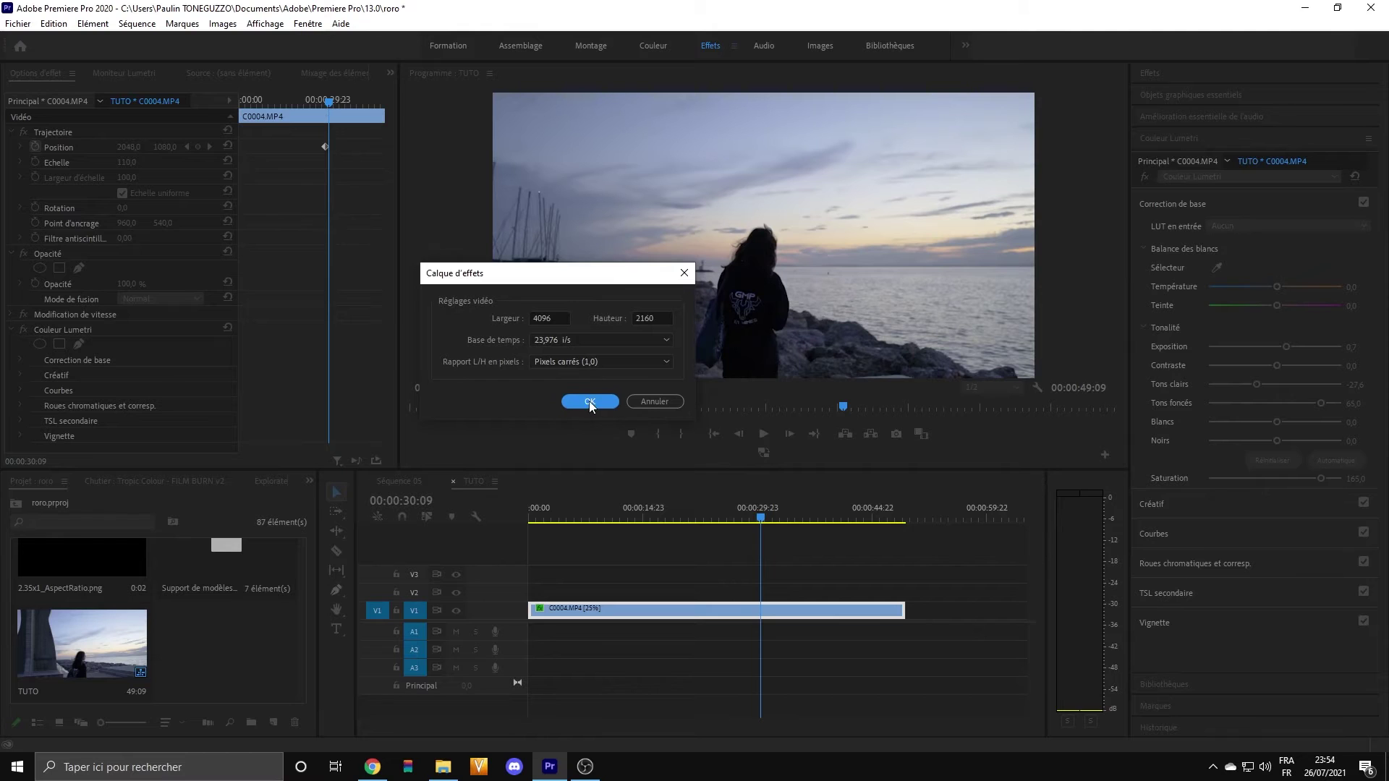
{"action": "left_click", "coordinate": [589, 401]}
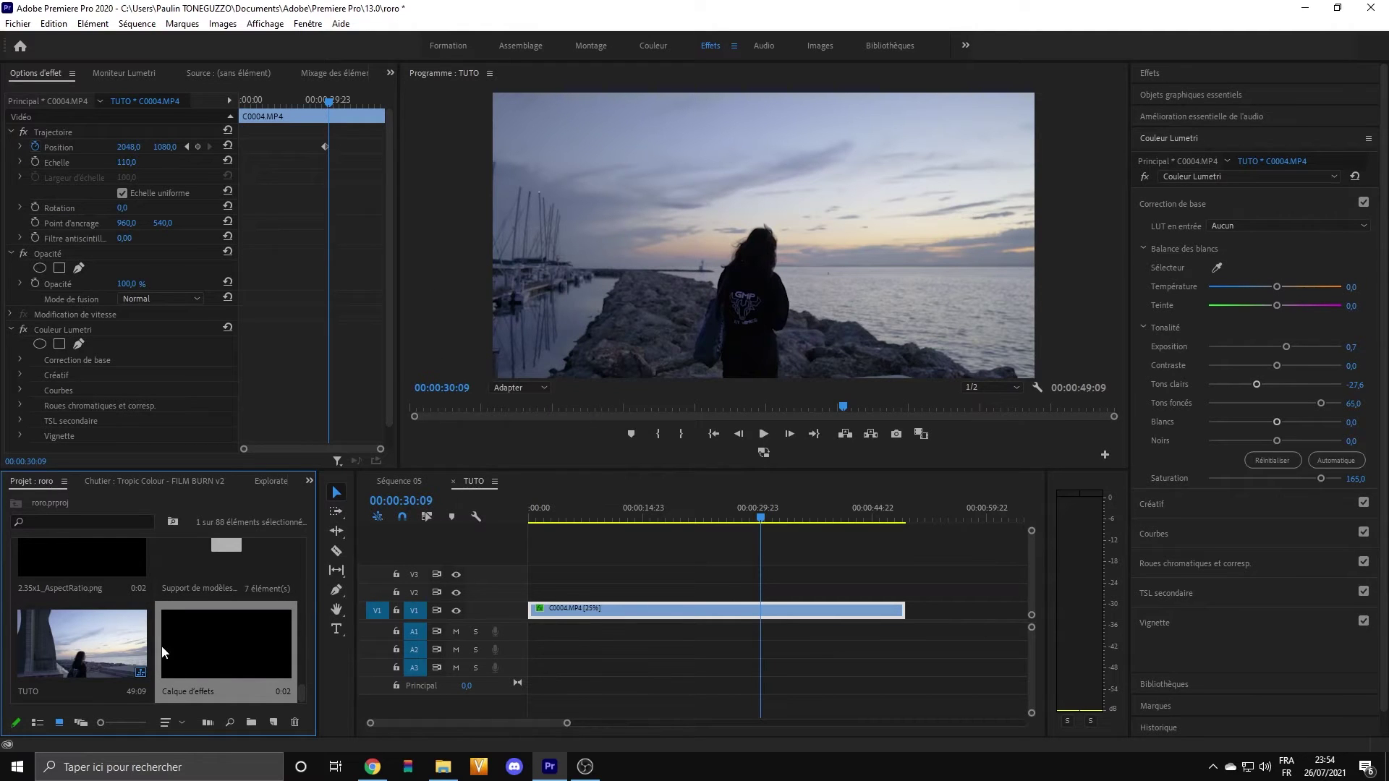
- Place the adjustment layer on track V3 so it spans the full length of clip C0004.MP4
{"action": "left_click_drag", "start_coordinate": [192, 632], "coordinate": [917, 574]}
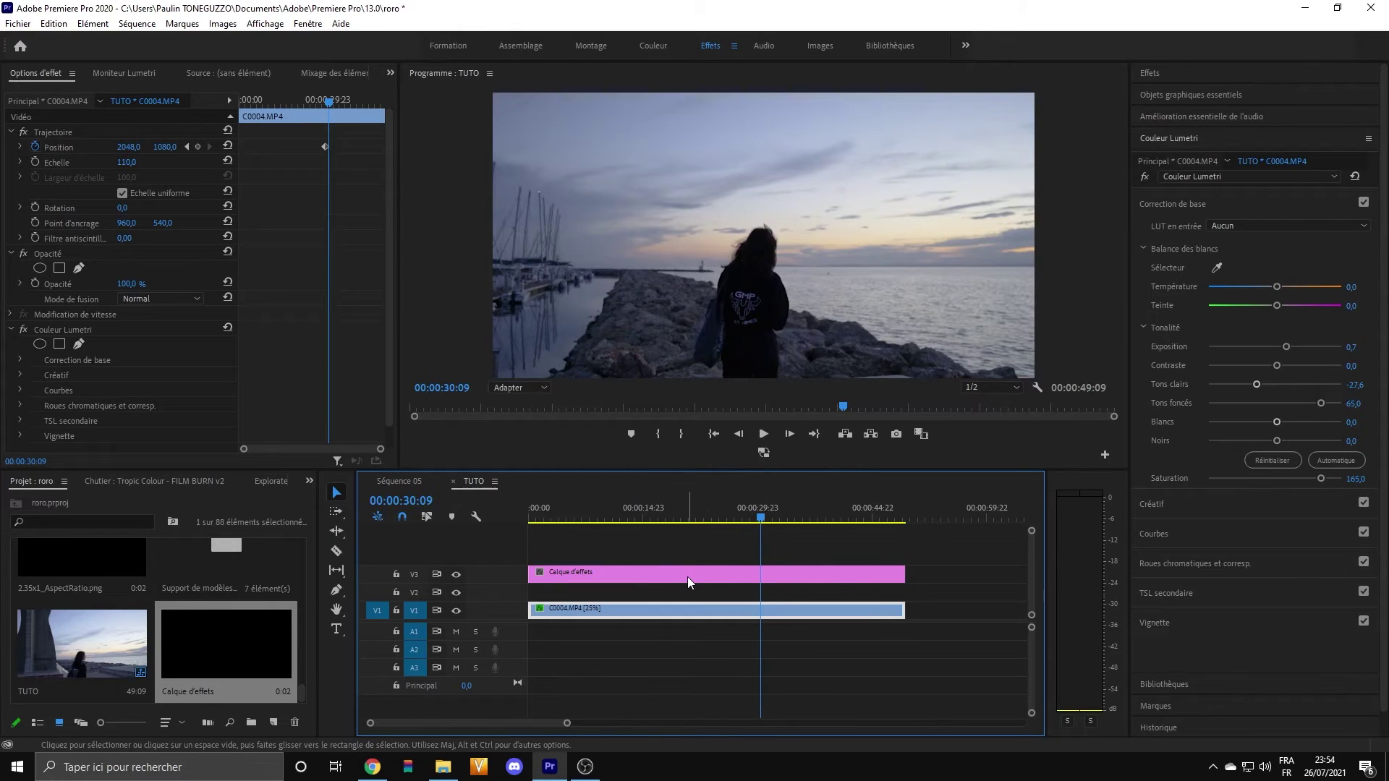
{"action": "mouse_move", "coordinate": [687, 575]}
{"action": "left_mouse_down"}
{"action": "mouse_move", "coordinate": [684, 596]}
{"action": "mouse_move", "coordinate": [675, 557]}
{"action": "left_mouse_up"}
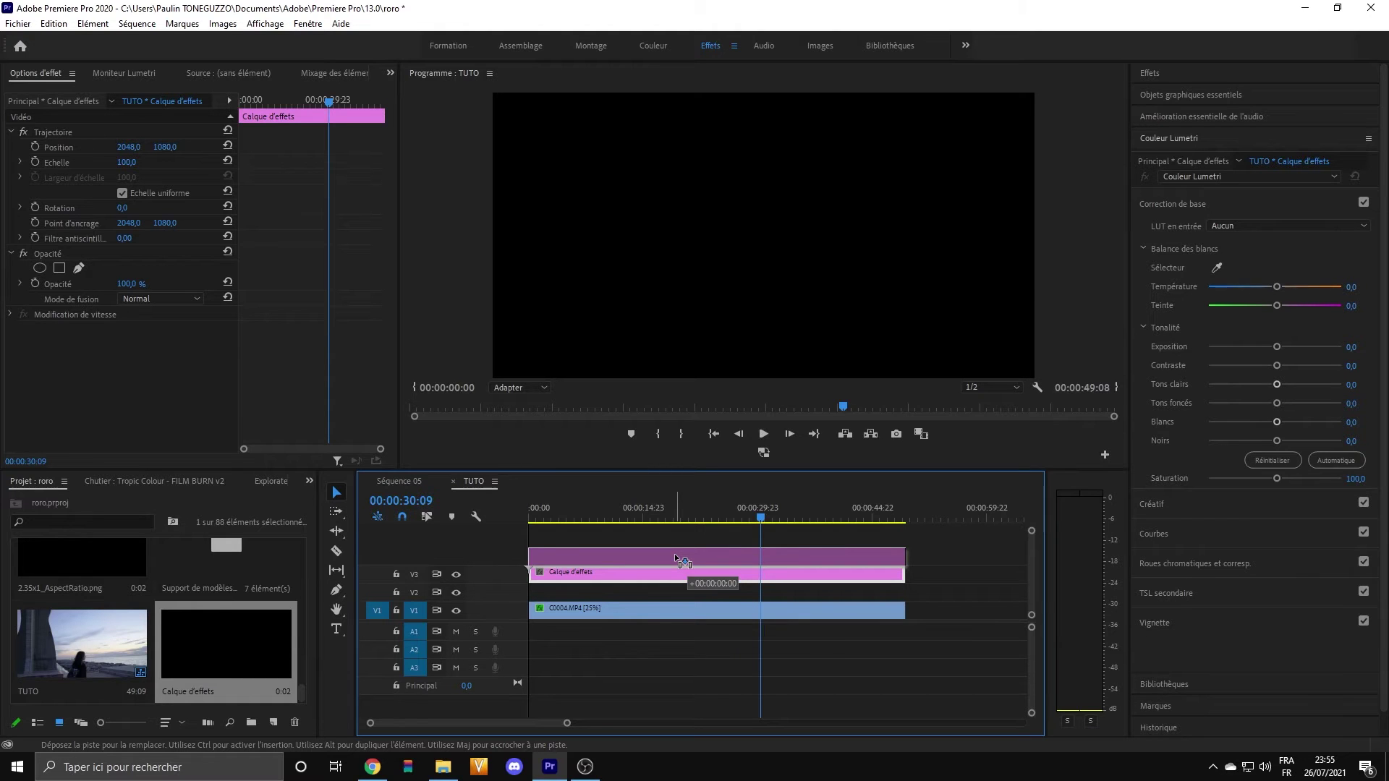
{"action": "left_click_drag", "start_coordinate": [682, 562], "coordinate": [671, 576]}
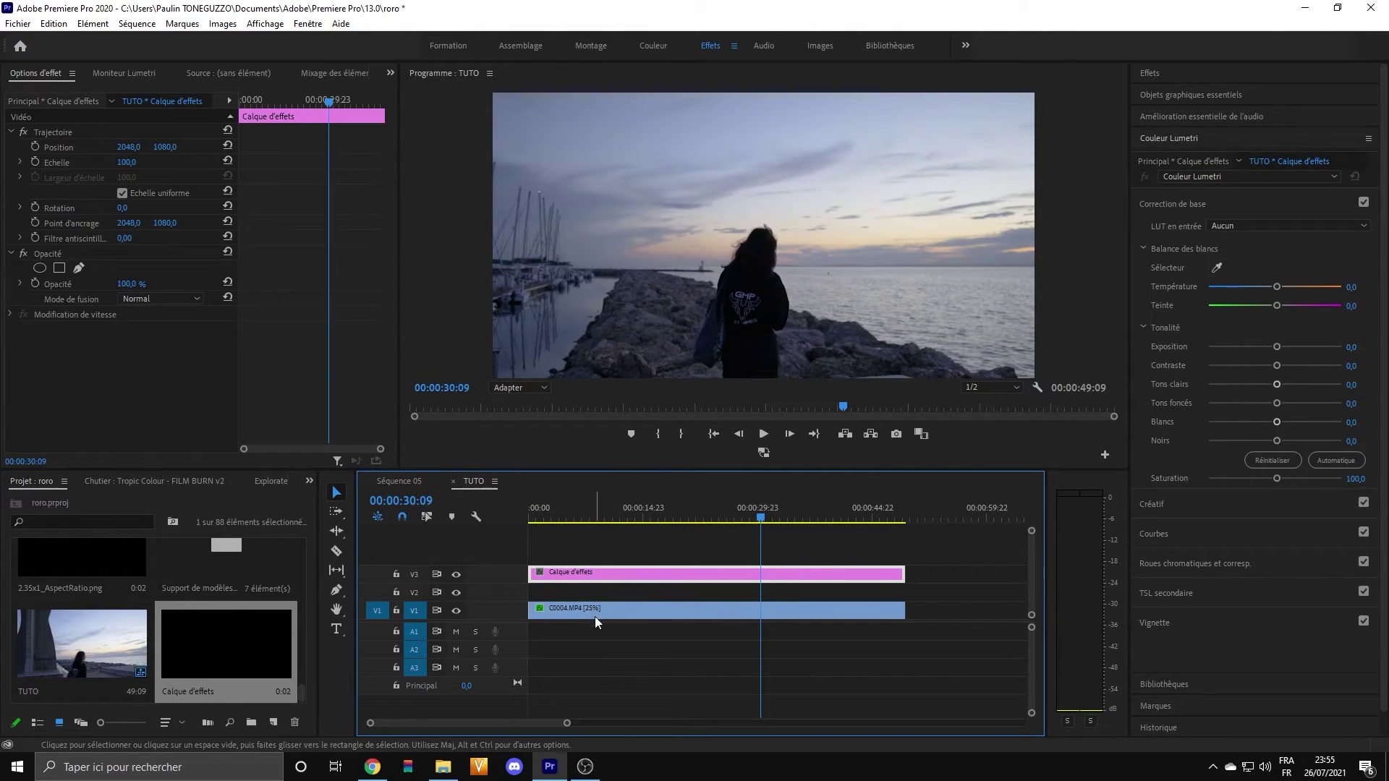
- Apply the WIR Timbre 05 look file to the adjustment layer's Creative section and compare the image with the layer hidden
{"action": "left_click", "coordinate": [1165, 500]}
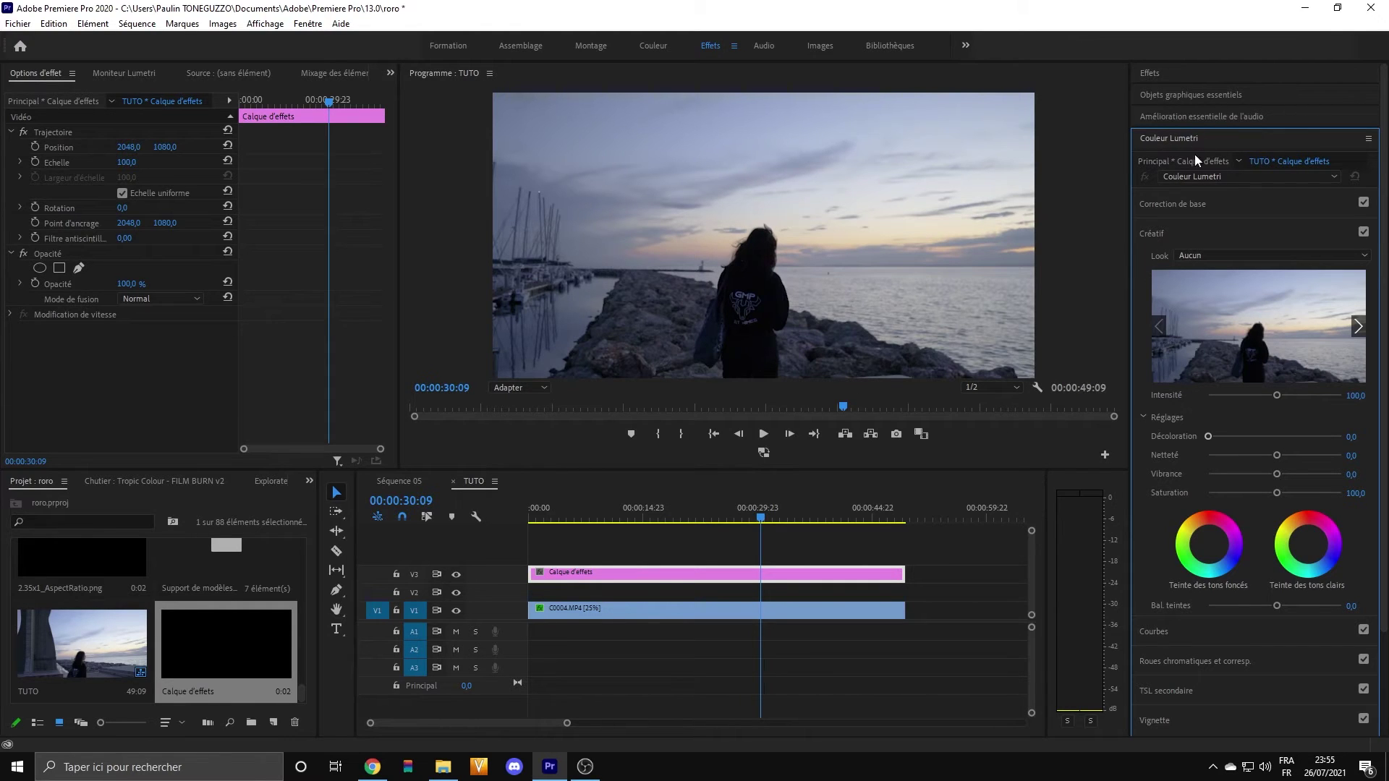
{"action": "left_click", "coordinate": [1197, 254]}
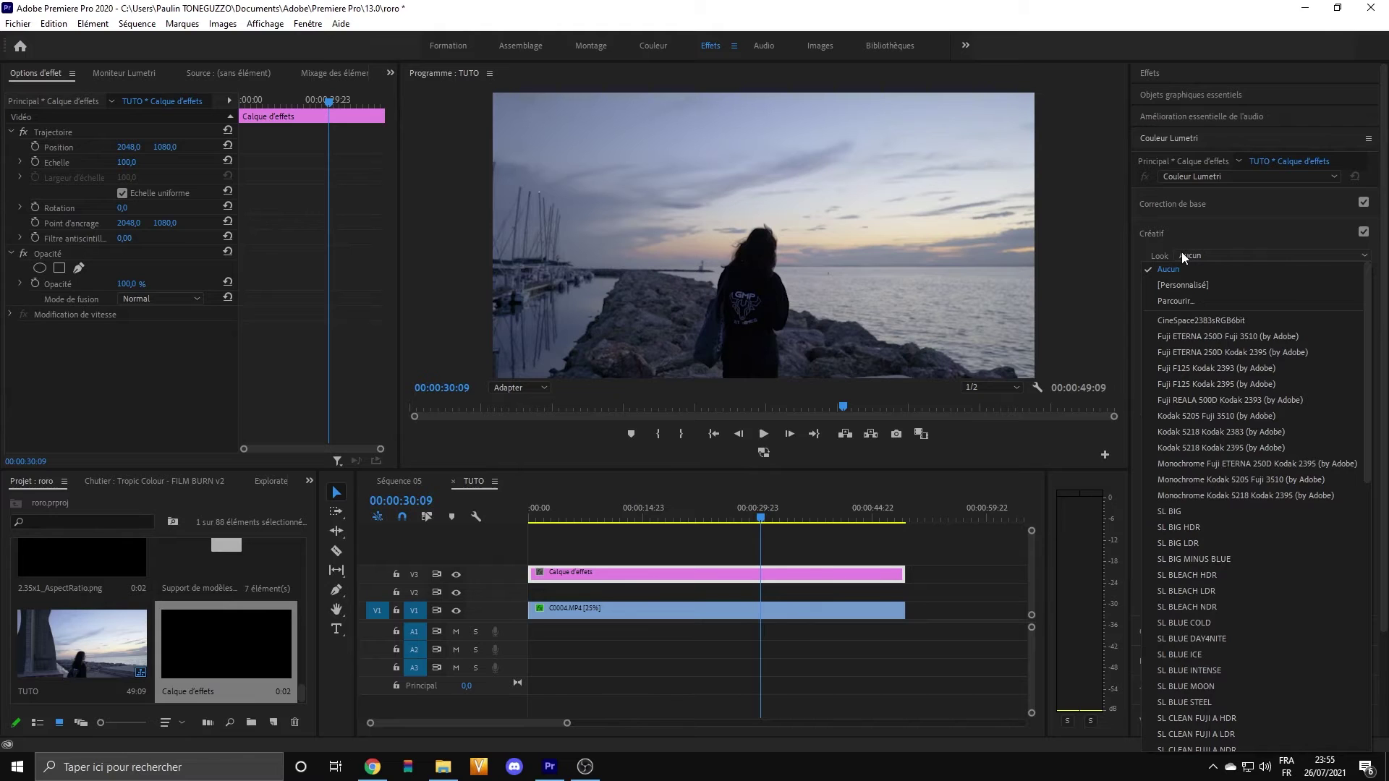
{"action": "left_click", "coordinate": [1182, 252]}
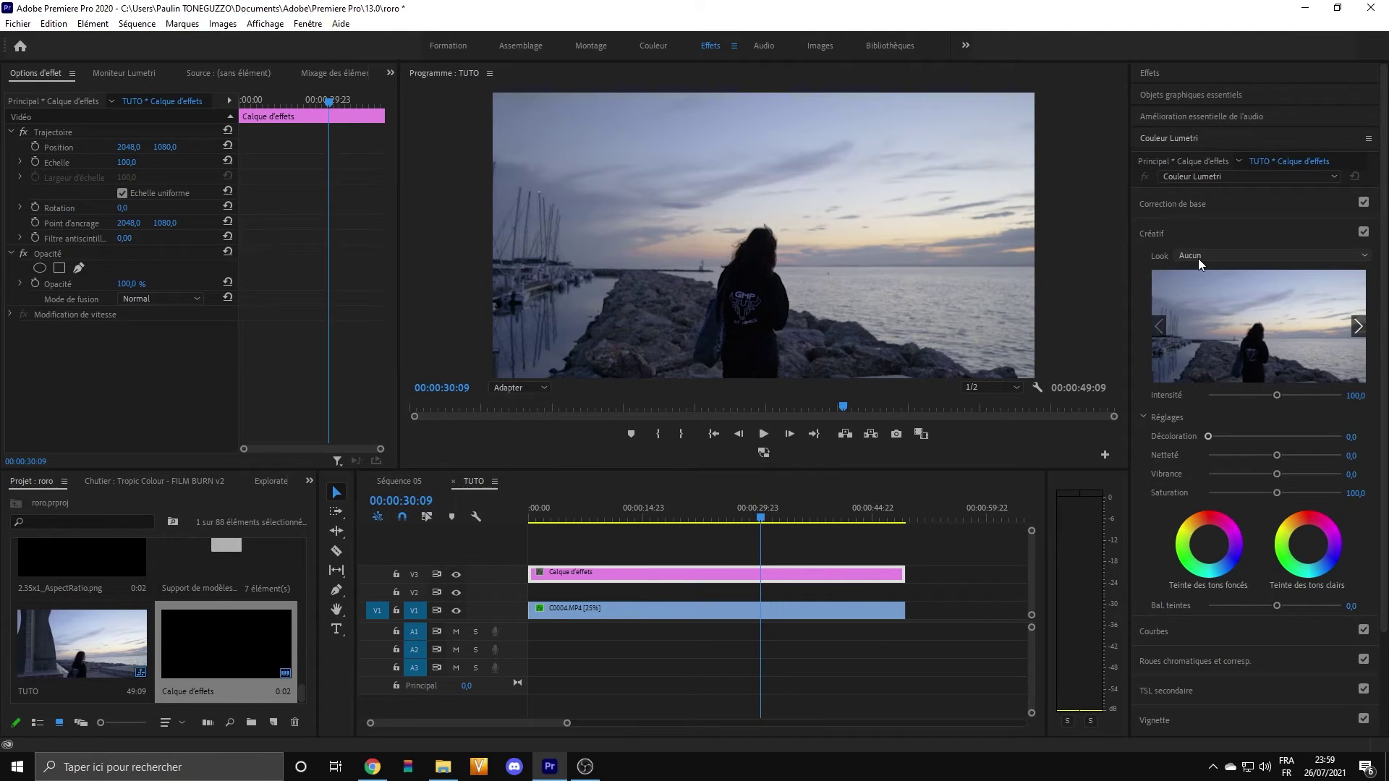
{"action": "left_click", "coordinate": [1198, 258]}
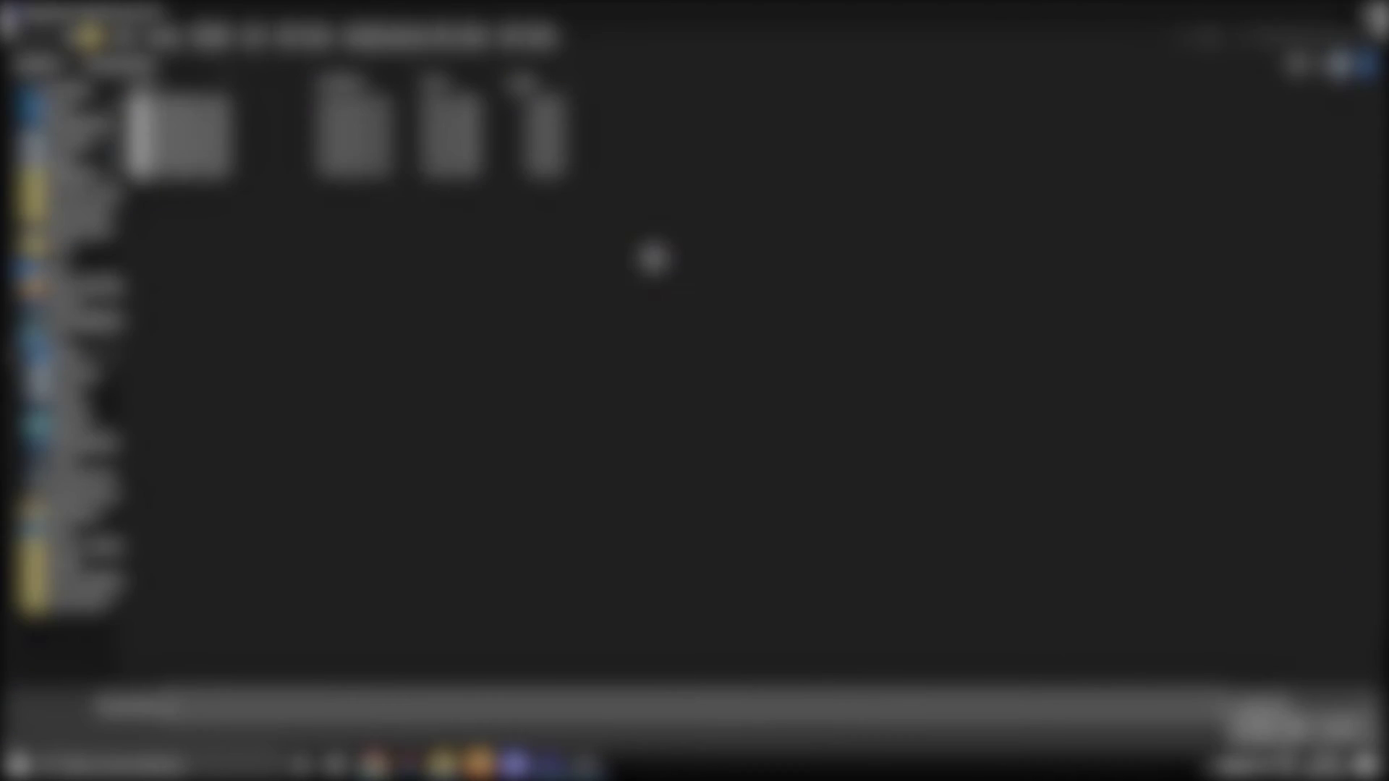
{"action": "left_click", "coordinate": [161, 171]}
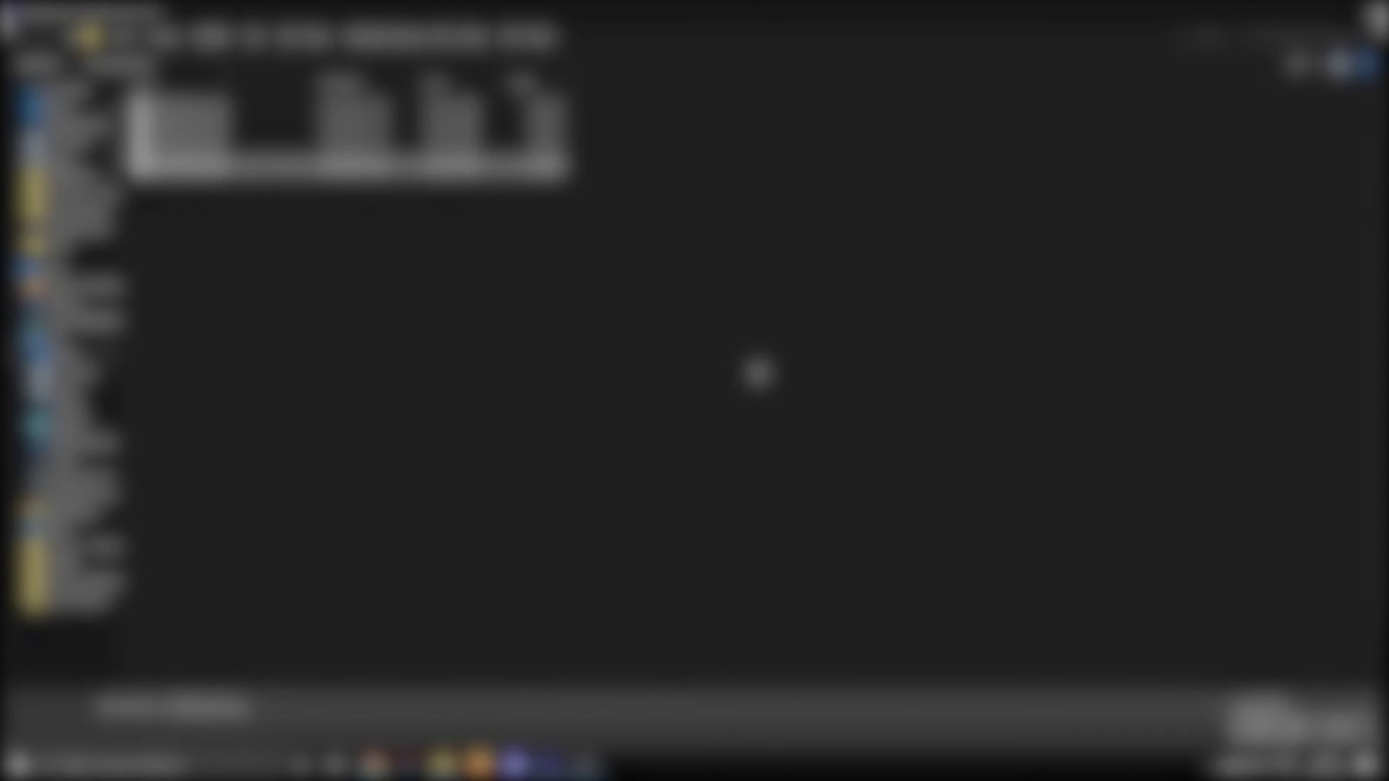
{"action": "left_click", "coordinate": [1257, 733]}
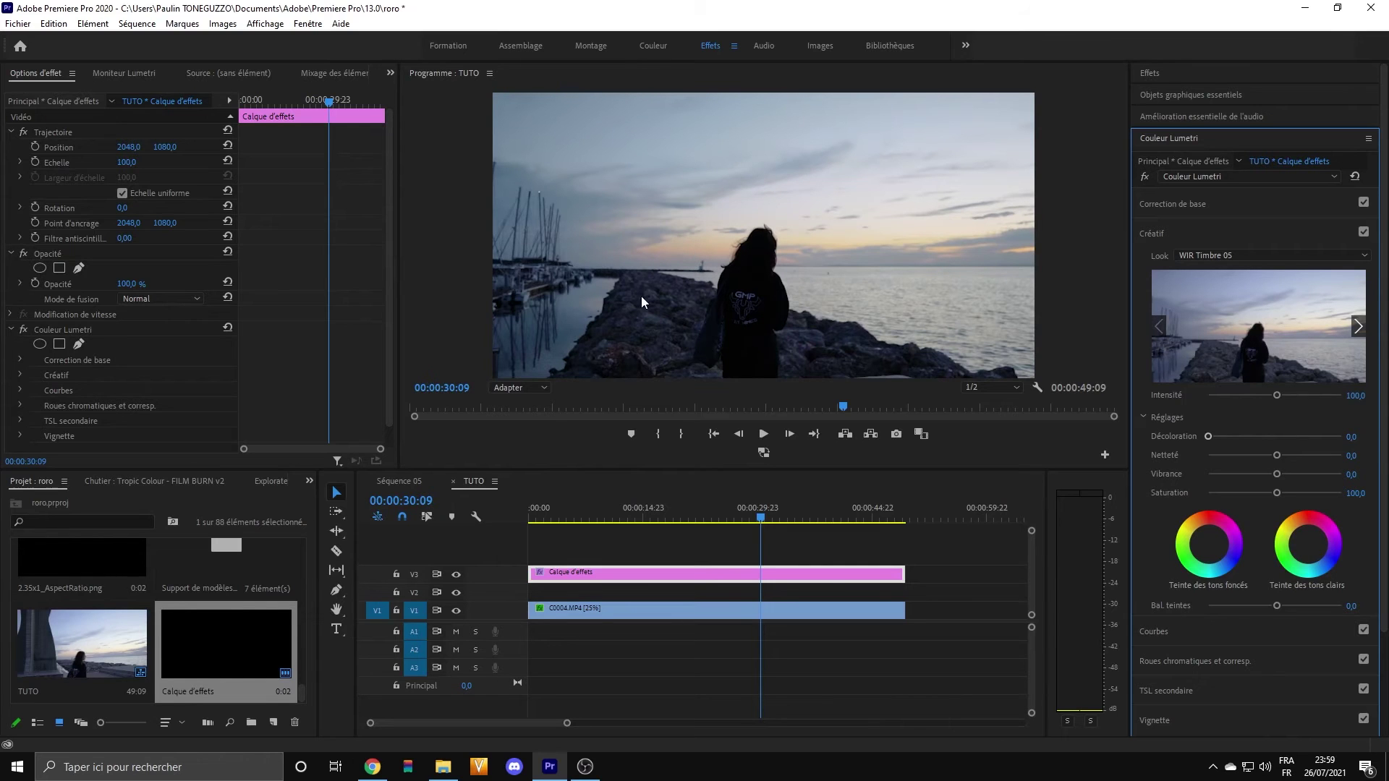
{"action": "left_click", "coordinate": [457, 575]}
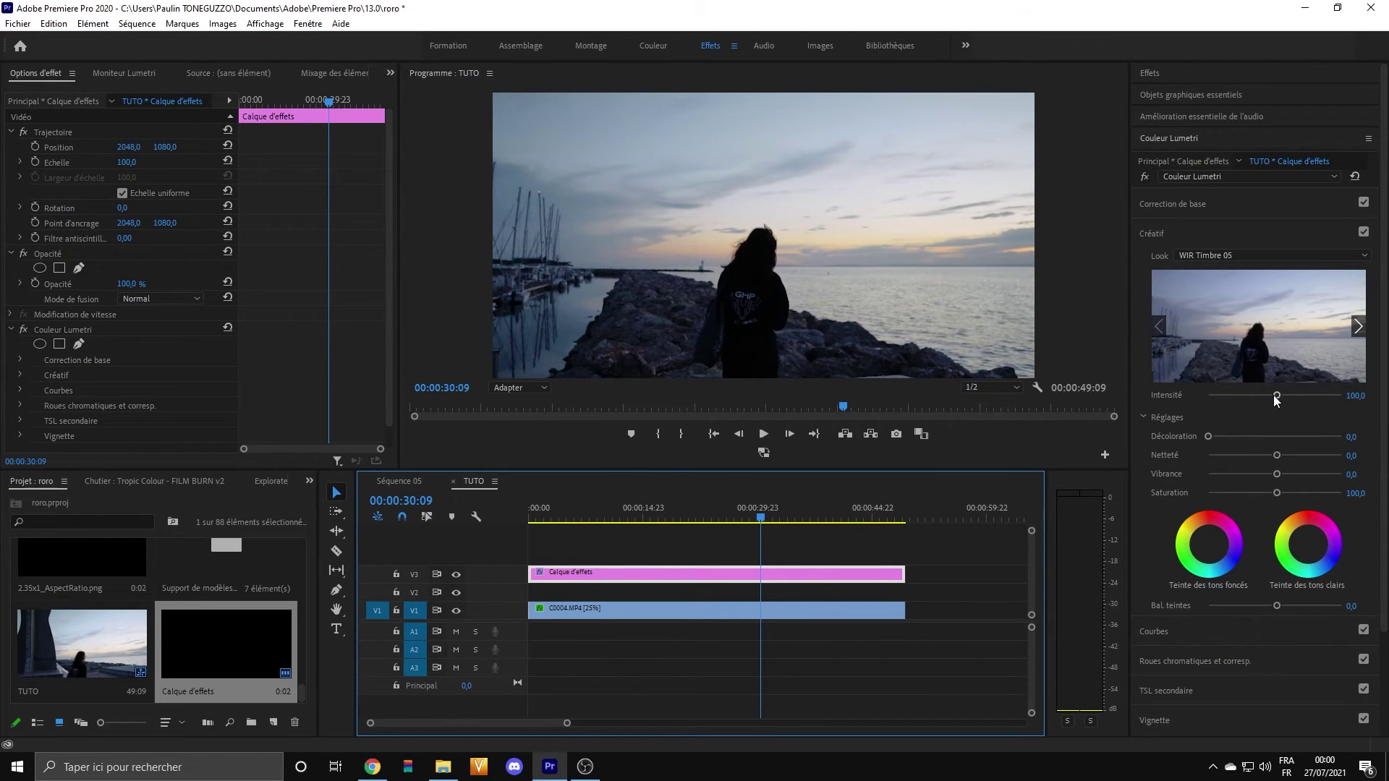
- Raise the look's intensity to about 129,7 and set the adjustment layer's vibrance to 80
{"action": "left_click_drag", "start_coordinate": [1273, 395], "coordinate": [1282, 394]}
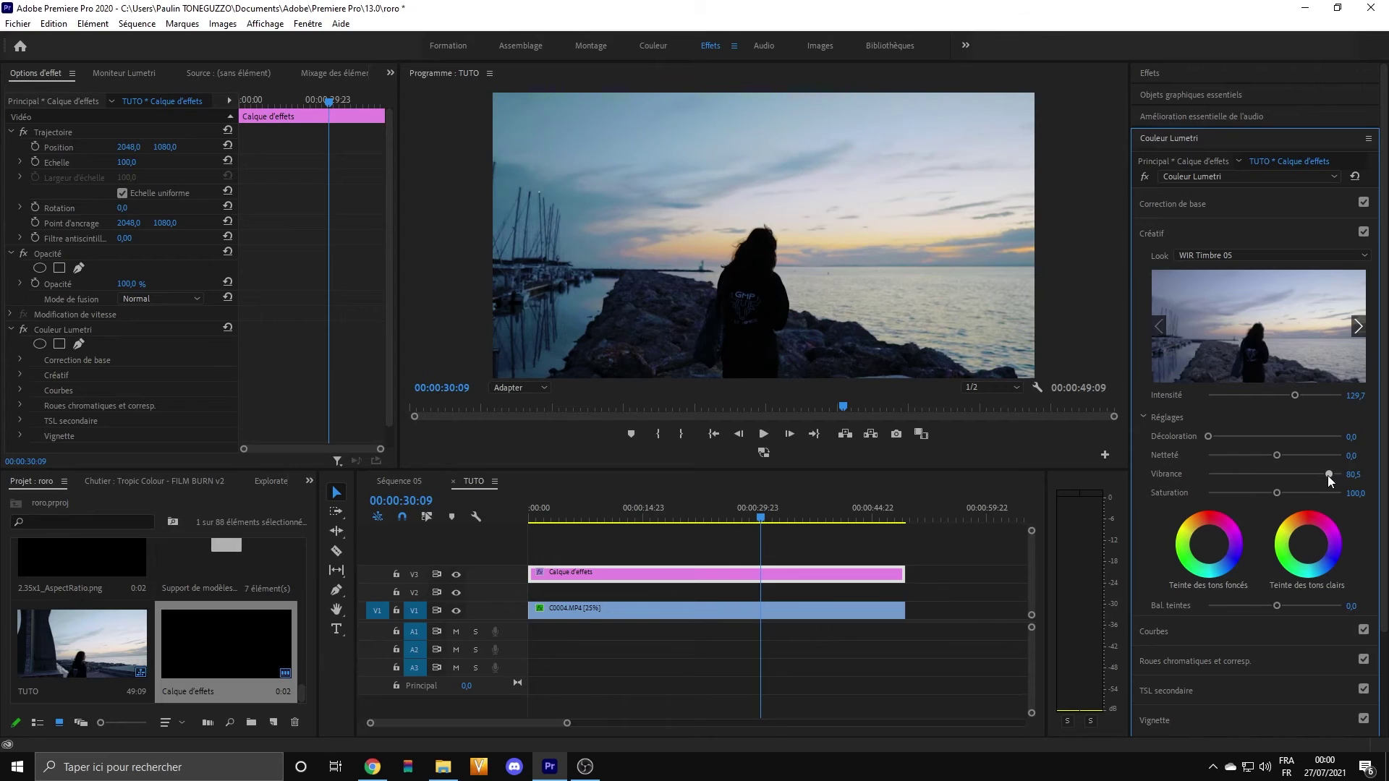
{"action": "left_click", "coordinate": [1361, 473]}
{"action": "type", "text": "80"}
{"action": "key", "text": "Return"}
{"action": "left_click_drag", "start_coordinate": [1281, 498], "coordinate": [1281, 506]}
- In the adjustment layer's basic correction, set blacks to about 29,7, whites to about -16,8 and shadows to about 16,8
{"action": "left_click", "coordinate": [1169, 202]}
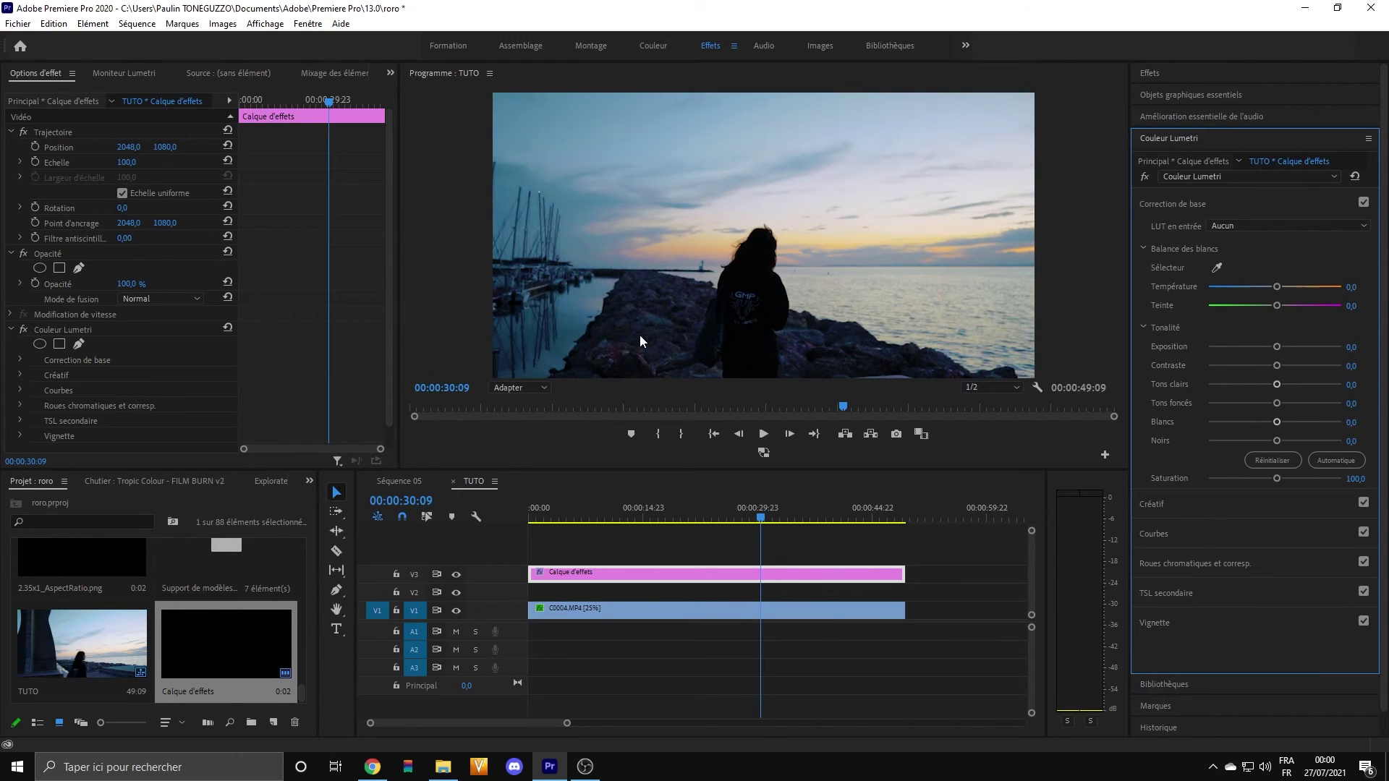
{"action": "left_click_drag", "start_coordinate": [1275, 443], "coordinate": [1294, 442]}
{"action": "left_click_drag", "start_coordinate": [1277, 421], "coordinate": [1258, 428]}
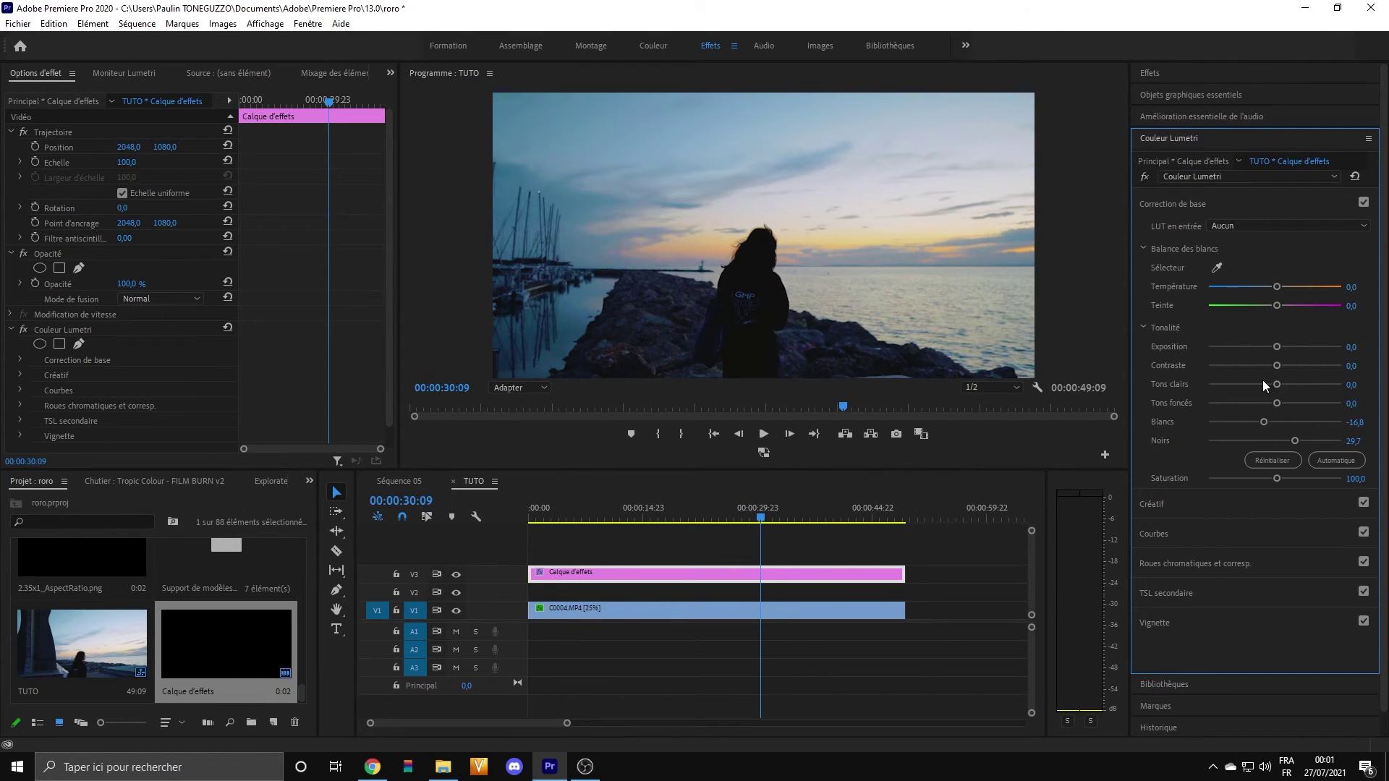
{"action": "left_click_drag", "start_coordinate": [1276, 404], "coordinate": [1282, 408]}
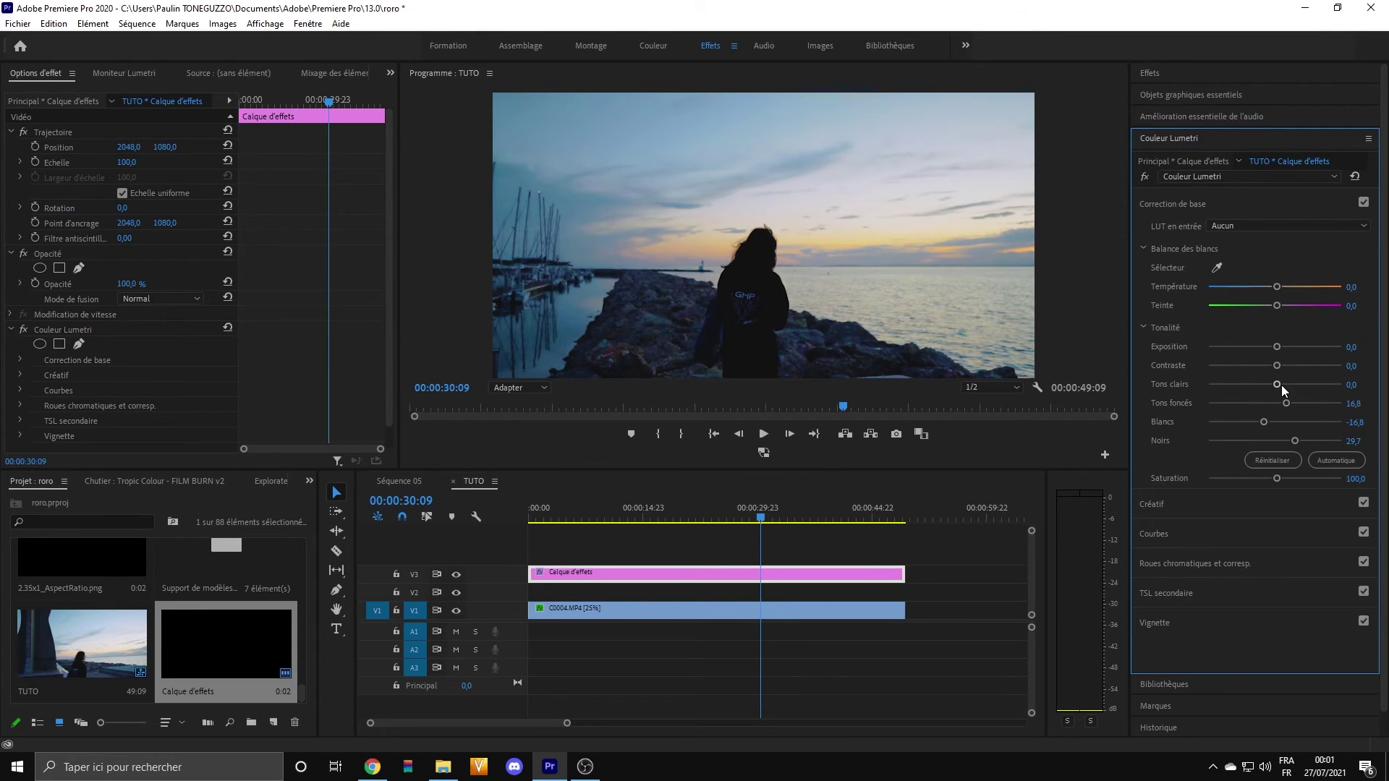
- Lower the adjustment layer's highlights to about -43,8 and raise its contrast in the basic correction
{"action": "left_click_drag", "start_coordinate": [1277, 385], "coordinate": [1248, 389]}
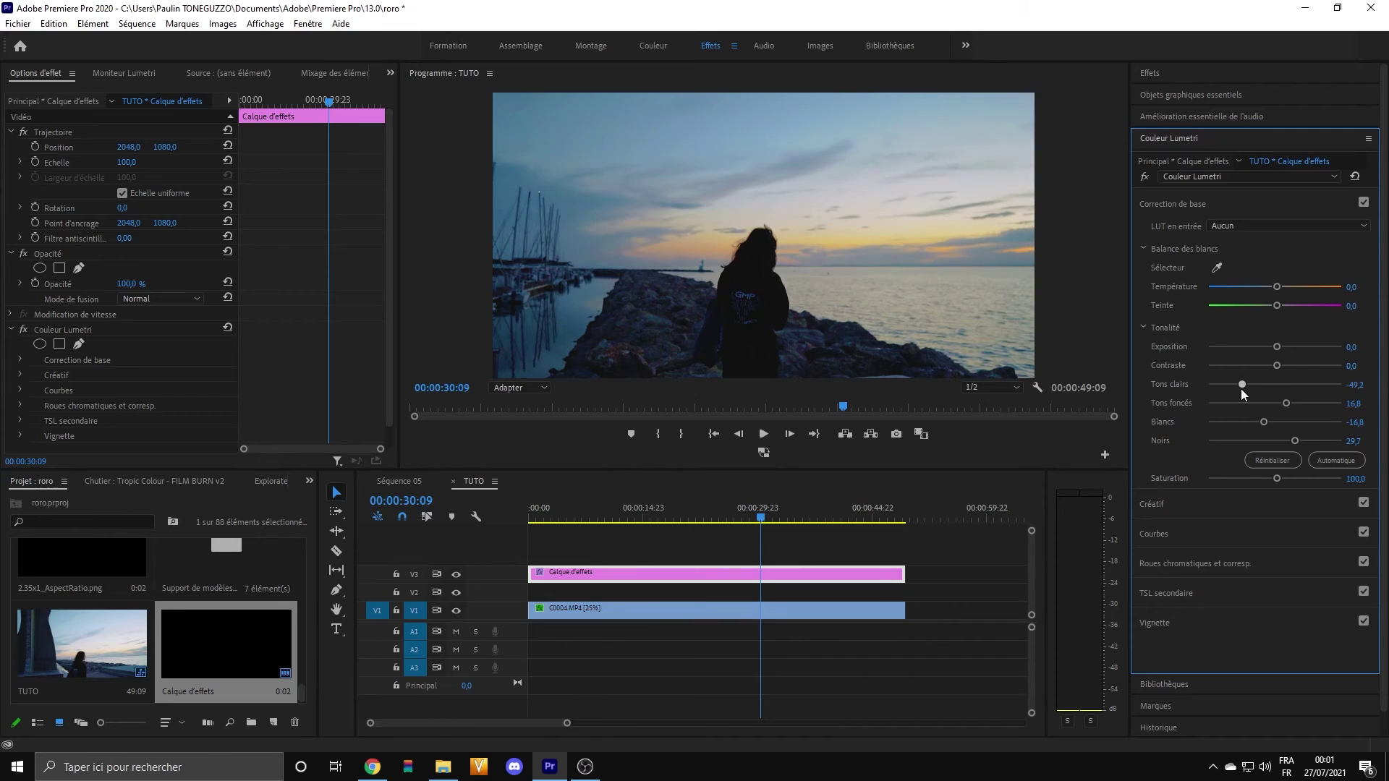
{"action": "left_click_drag", "start_coordinate": [1247, 390], "coordinate": [1245, 389]}
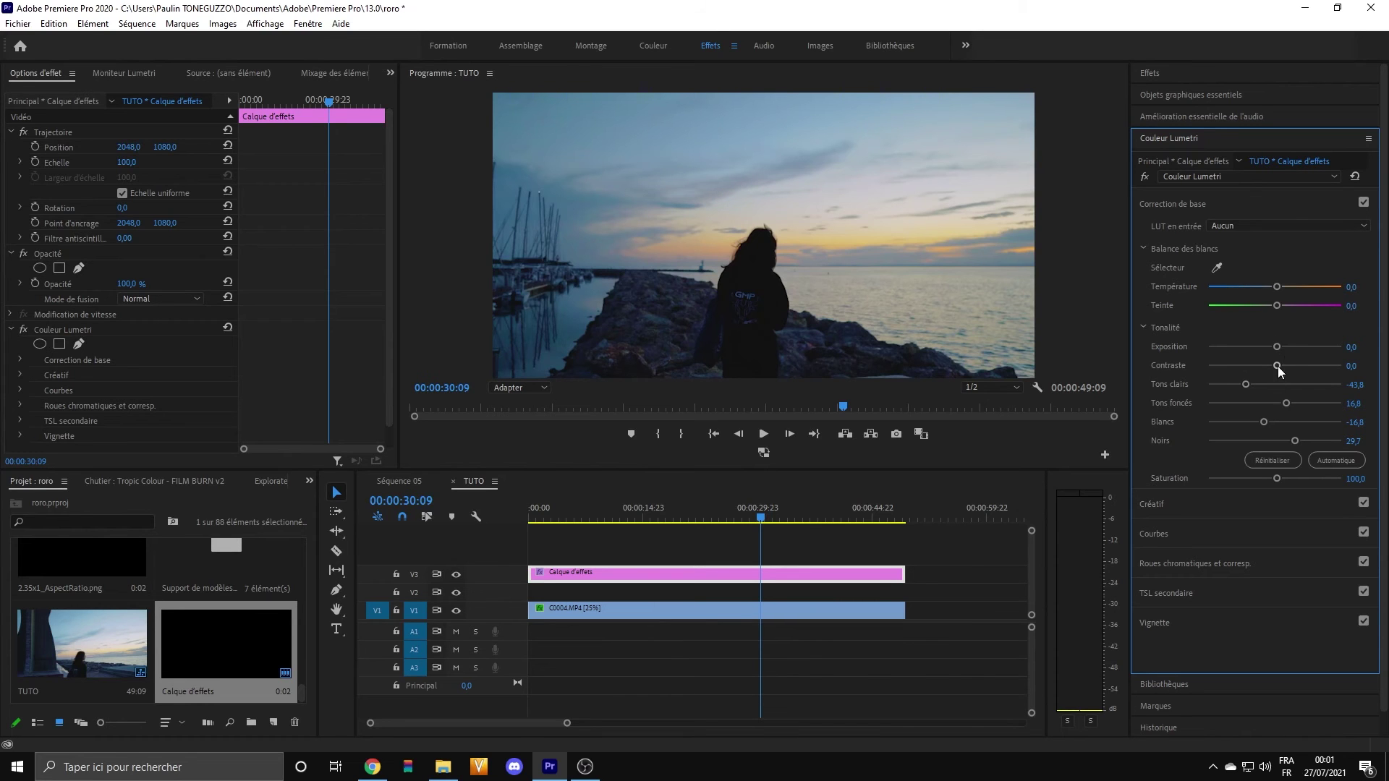
{"action": "left_click_drag", "start_coordinate": [1277, 366], "coordinate": [1295, 366]}
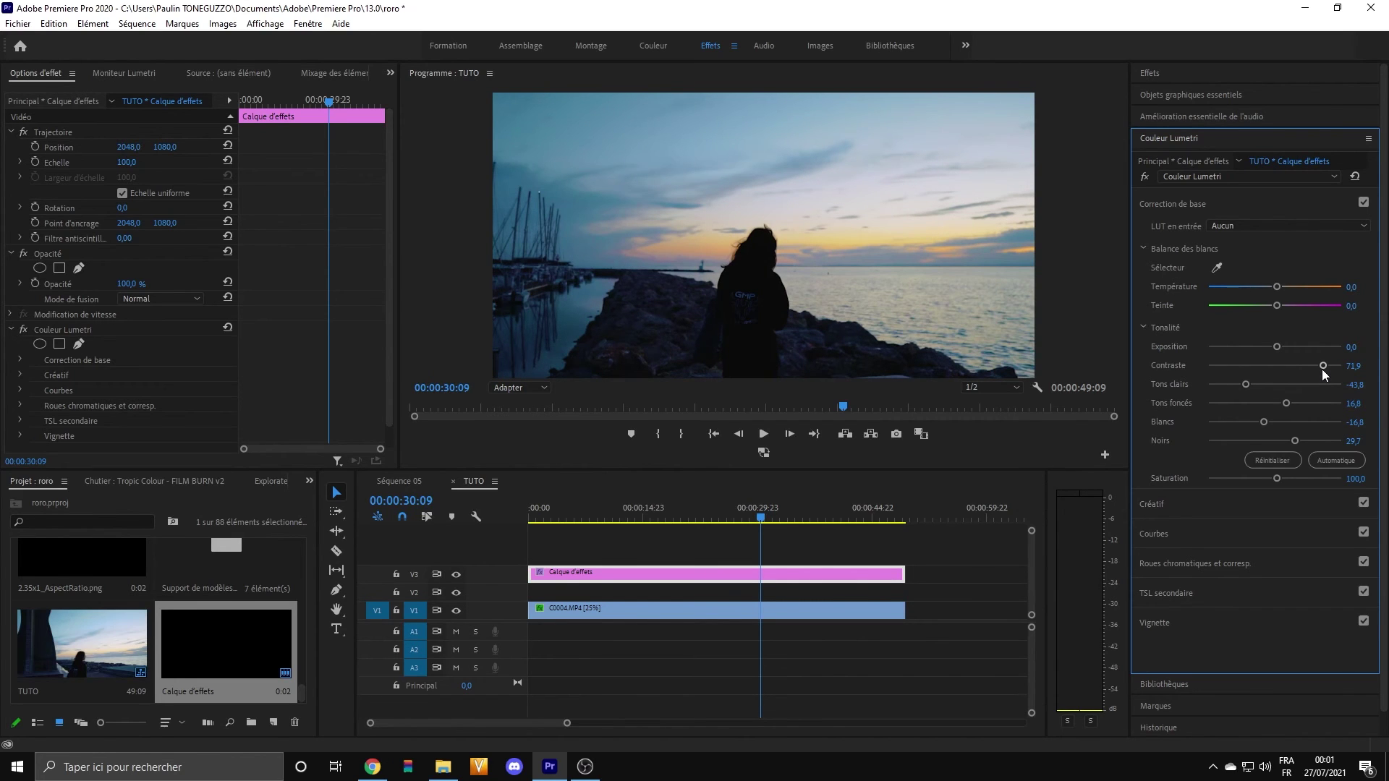
{"action": "left_click", "coordinate": [1358, 366]}
{"action": "left_click", "coordinate": [1186, 204]}
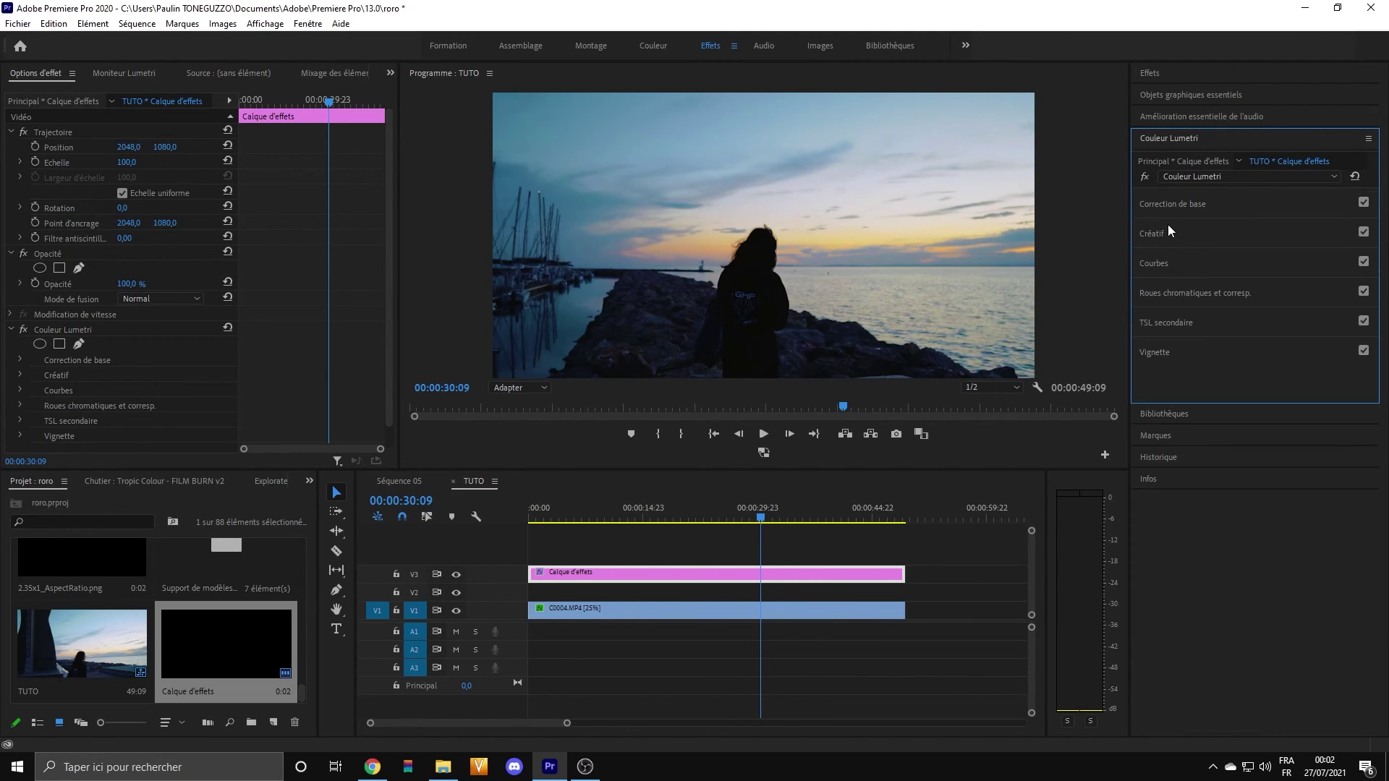
- Tint the adjustment layer's shadows toward magenta-pink in the Creative section and play the sequence from the start to check the grade
{"action": "left_click", "coordinate": [1179, 233]}
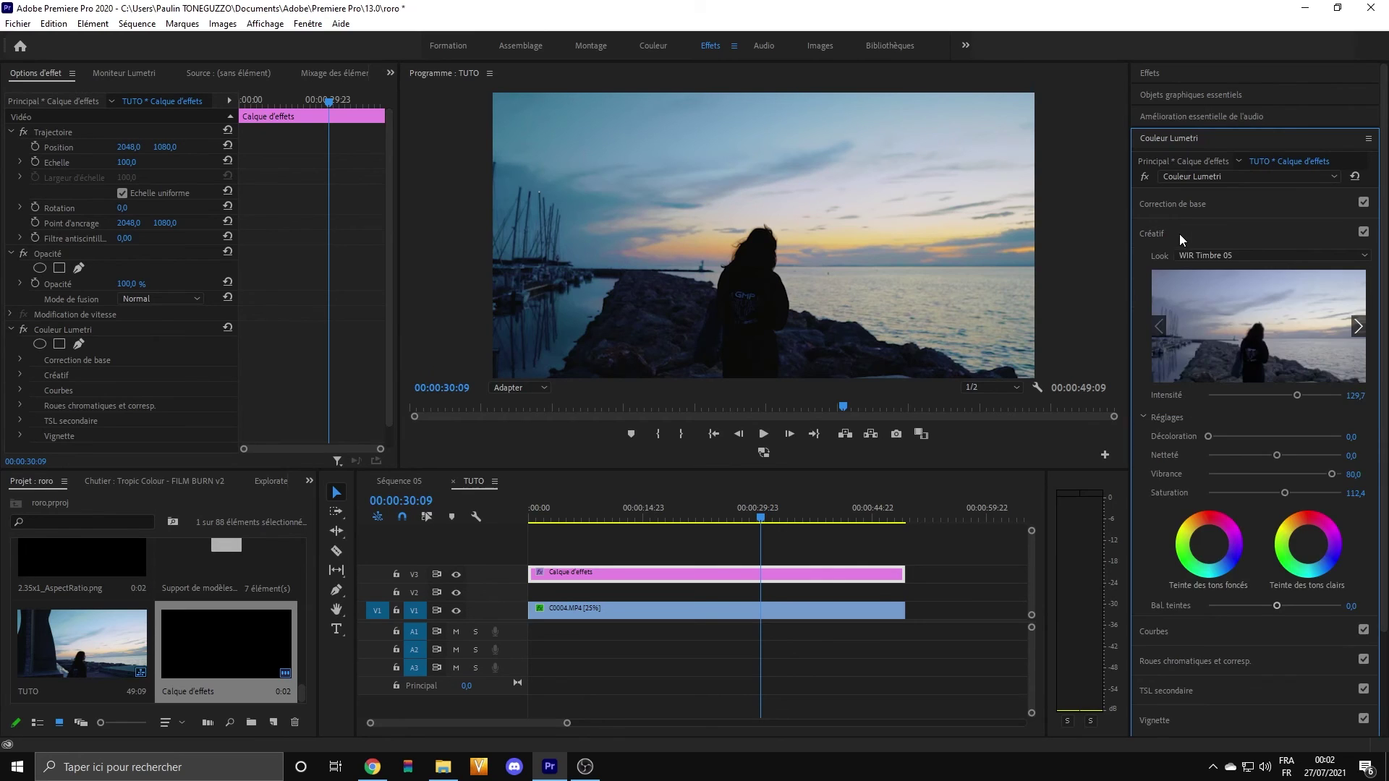
{"action": "left_click", "coordinate": [1210, 549]}
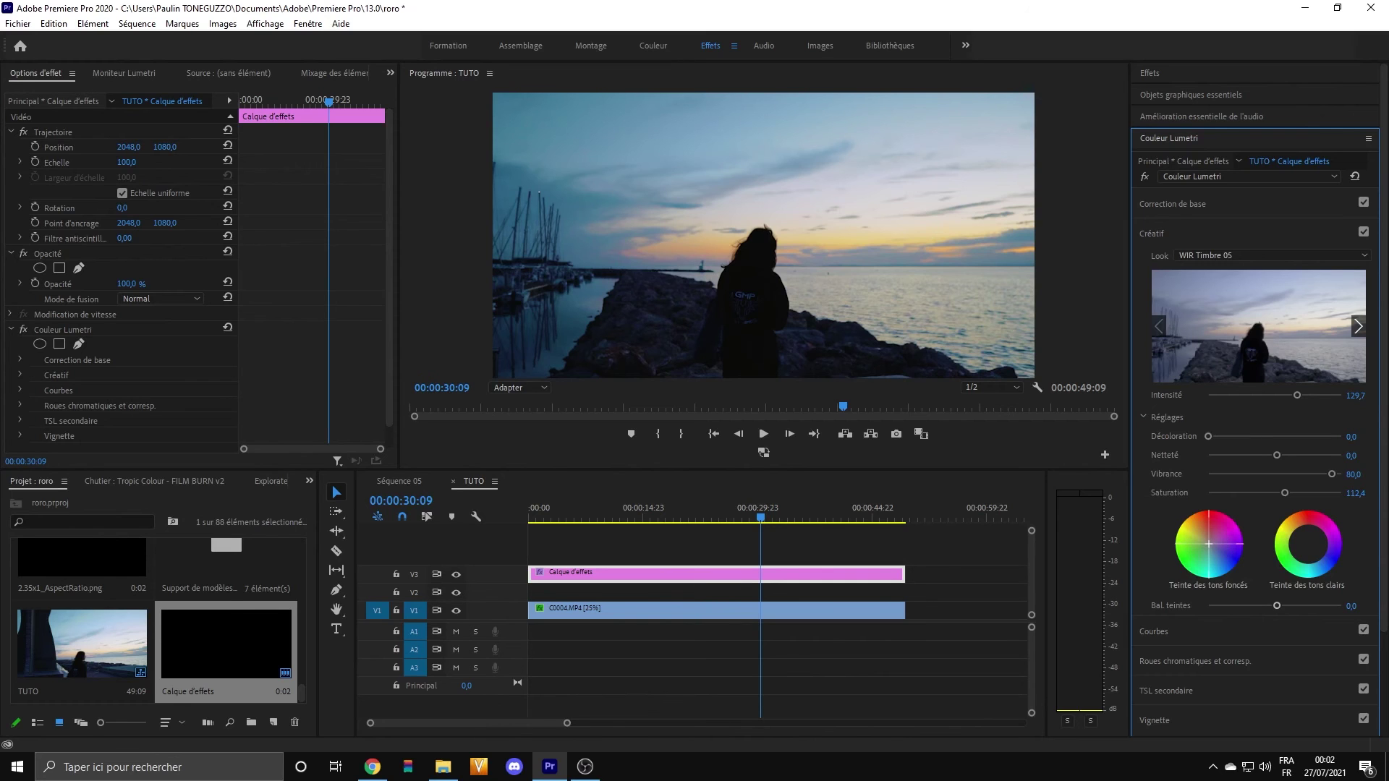
{"action": "left_click_drag", "start_coordinate": [1210, 541], "coordinate": [1215, 538]}
{"action": "left_click_drag", "start_coordinate": [1223, 536], "coordinate": [1226, 536]}
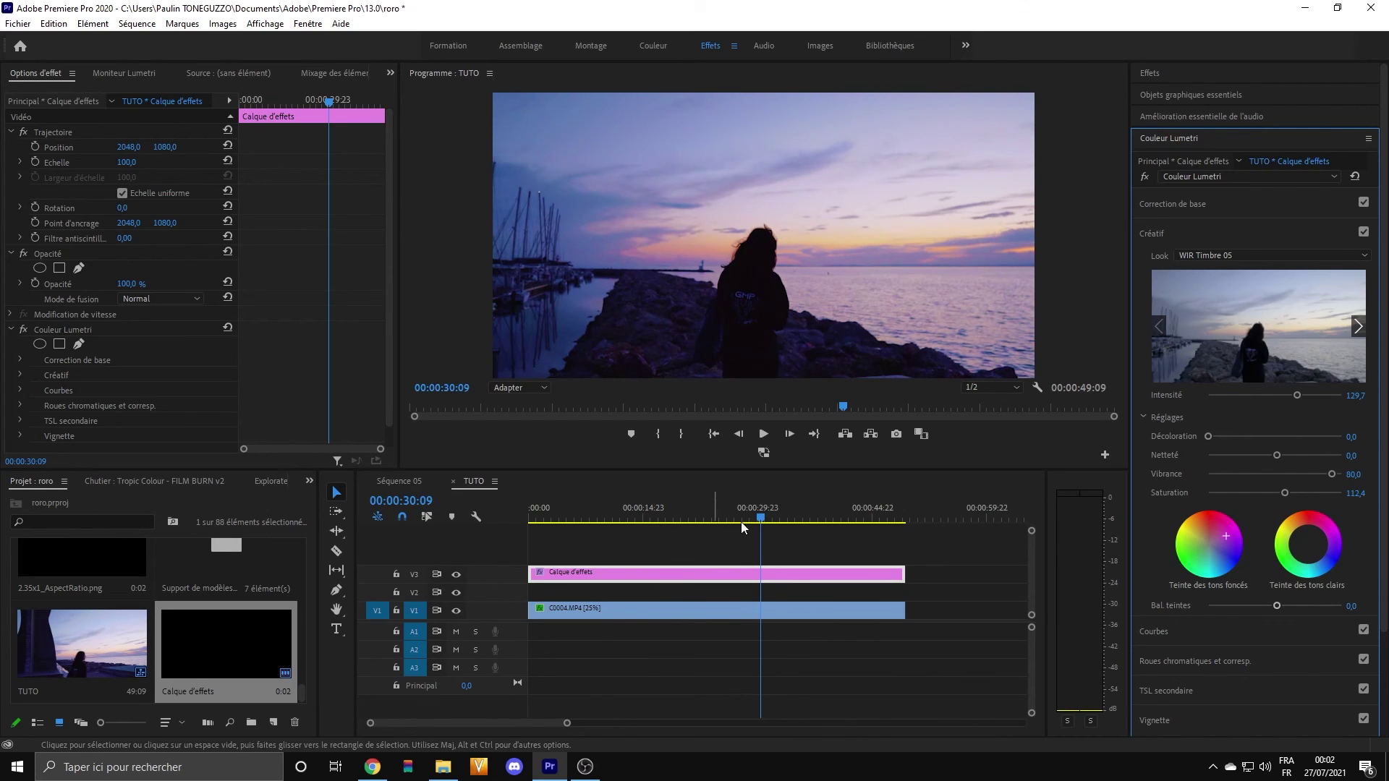
{"action": "left_click_drag", "start_coordinate": [763, 516], "coordinate": [514, 520]}
{"action": "key", "text": "space"}
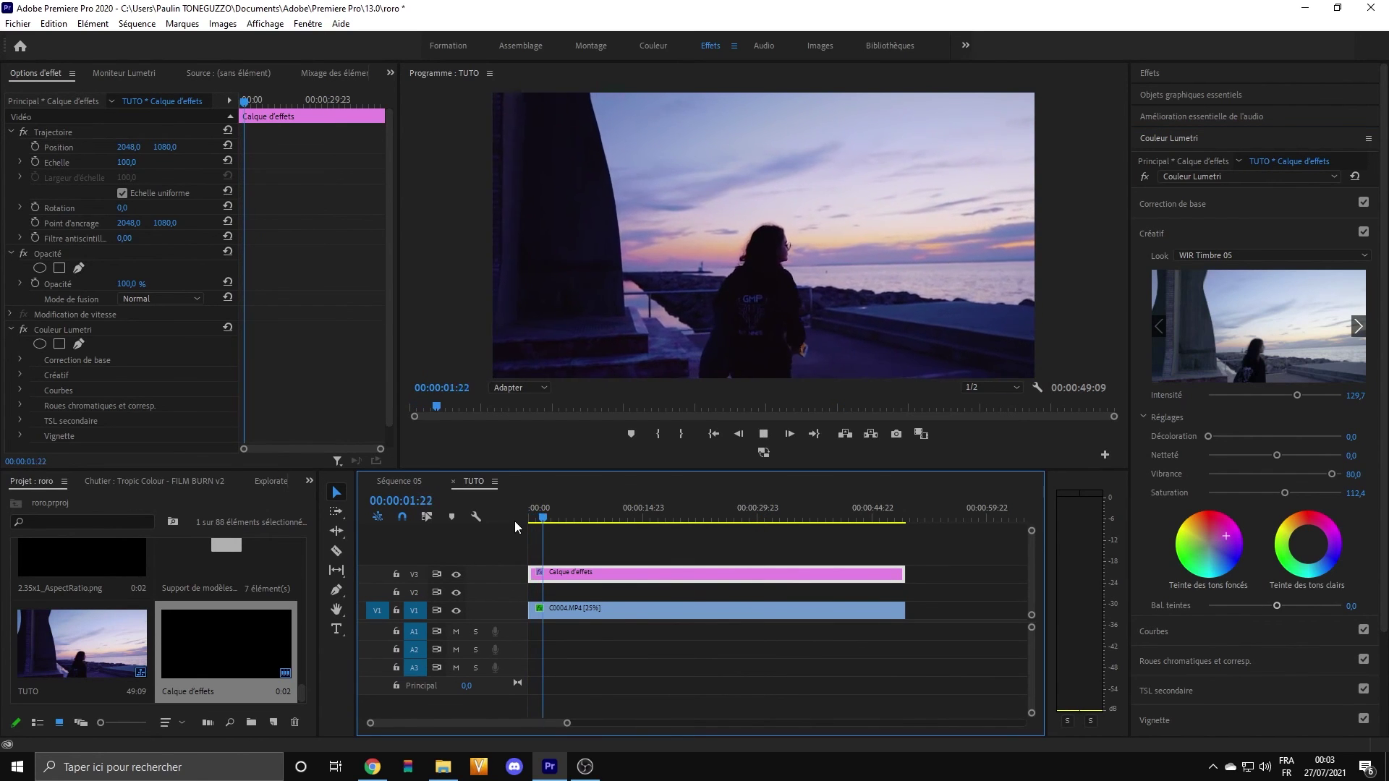